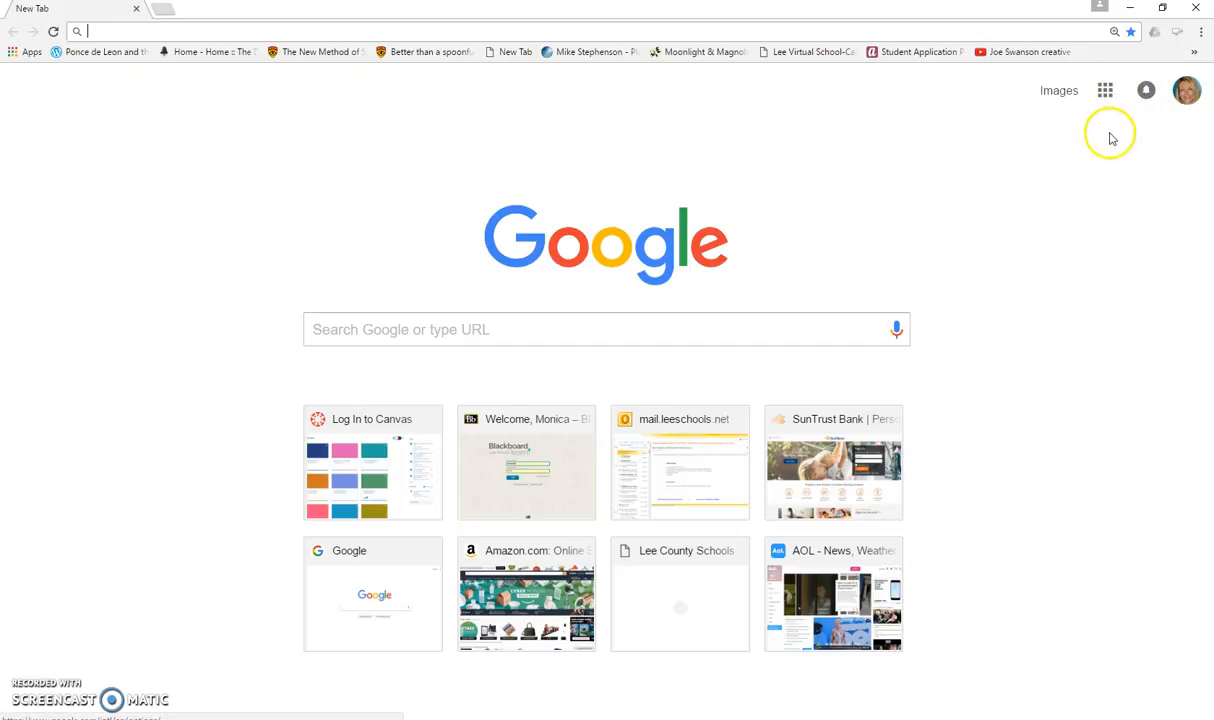
- Sign out of the currently signed-in Google account and start a new sign-in
click(1186, 90)
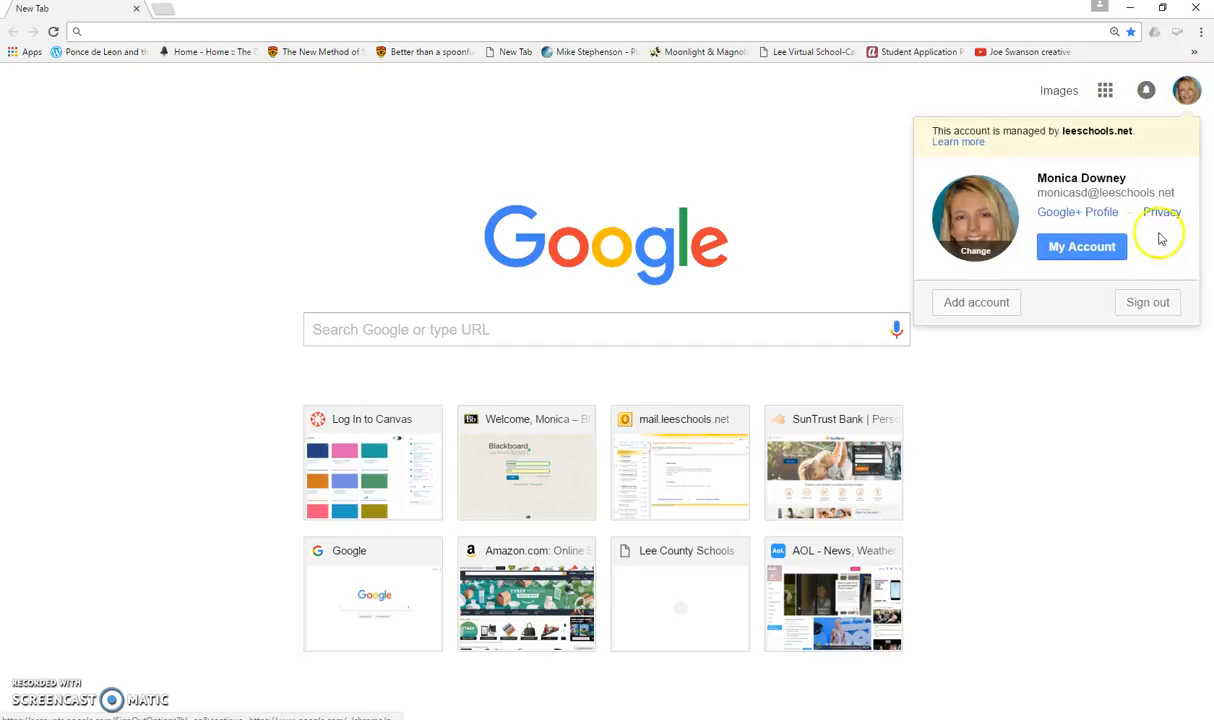
click(1146, 303)
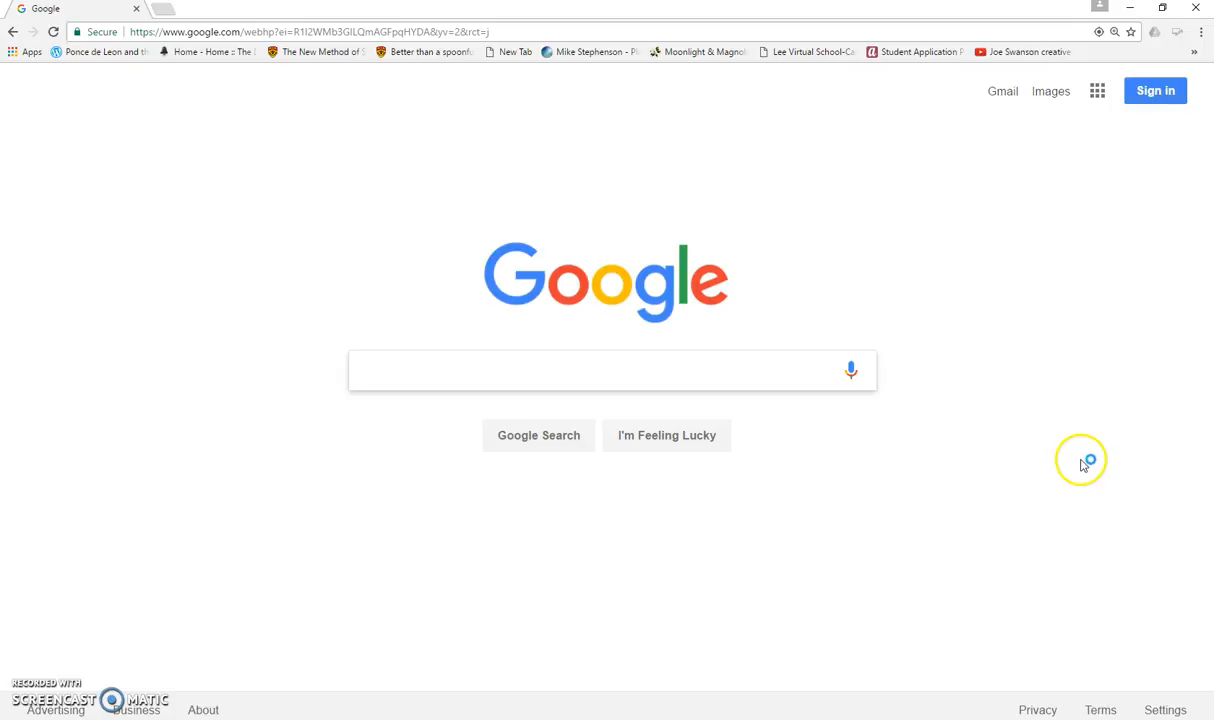
click(1160, 93)
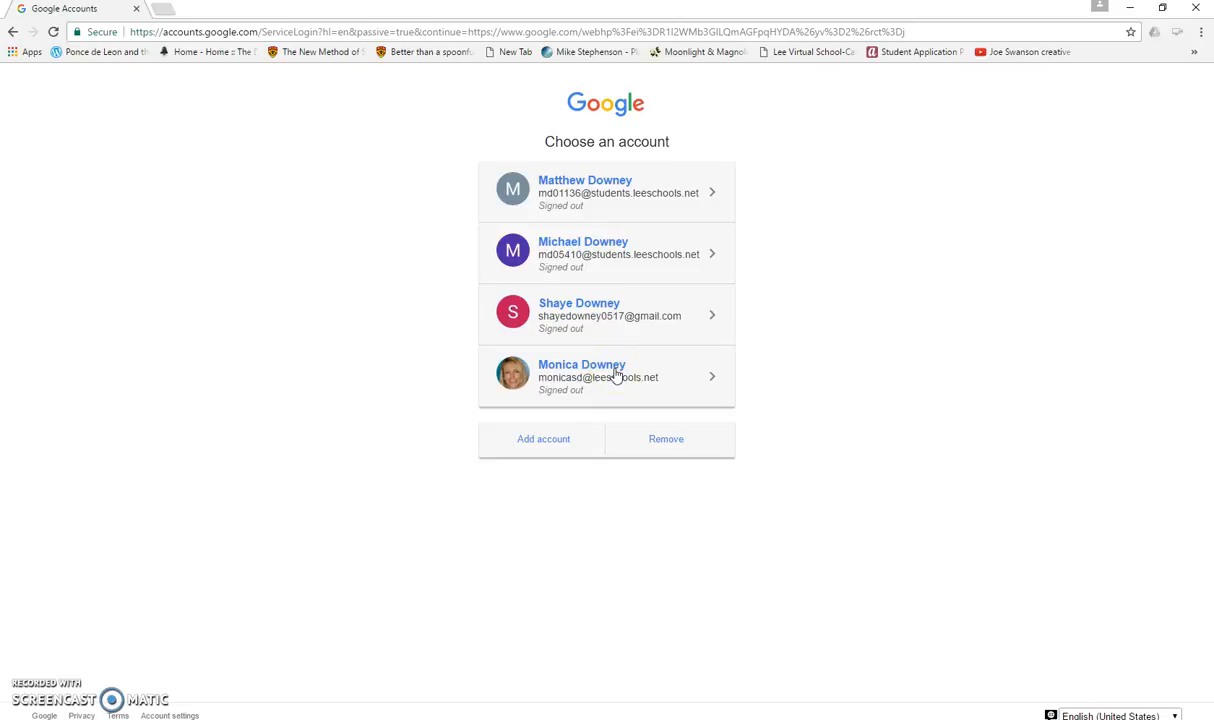
- Add another account and enter the student's school e-mail address to continue
click(538, 445)
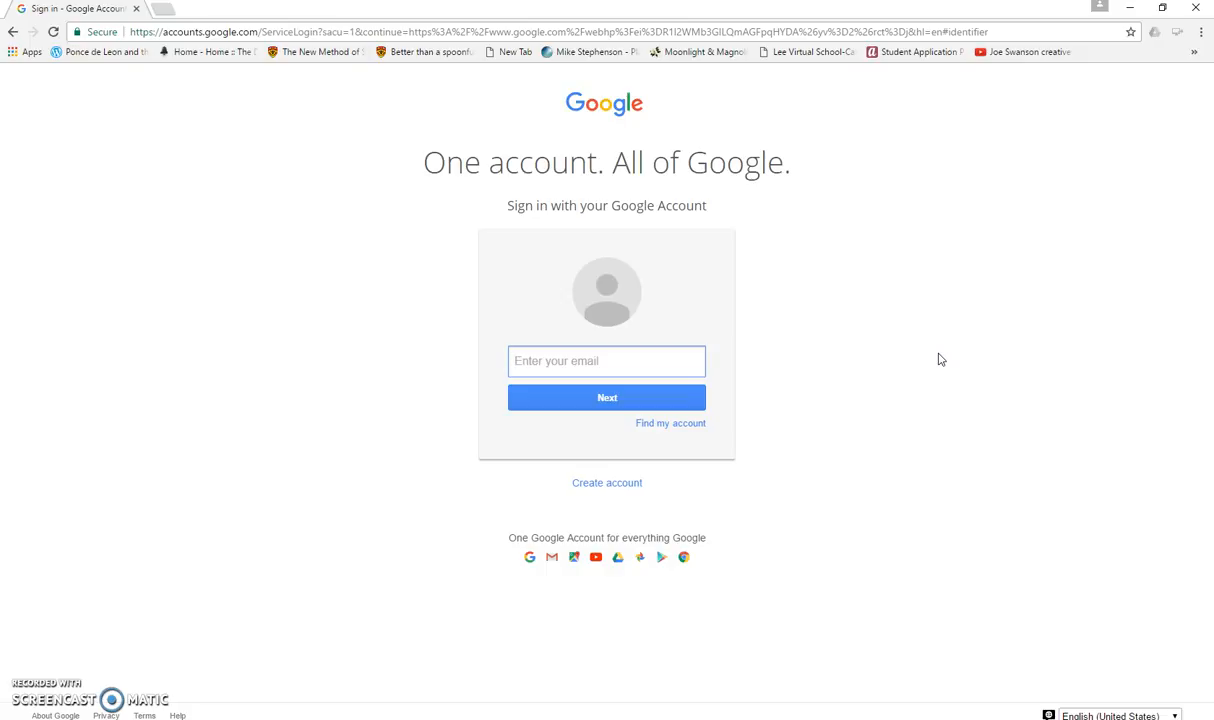
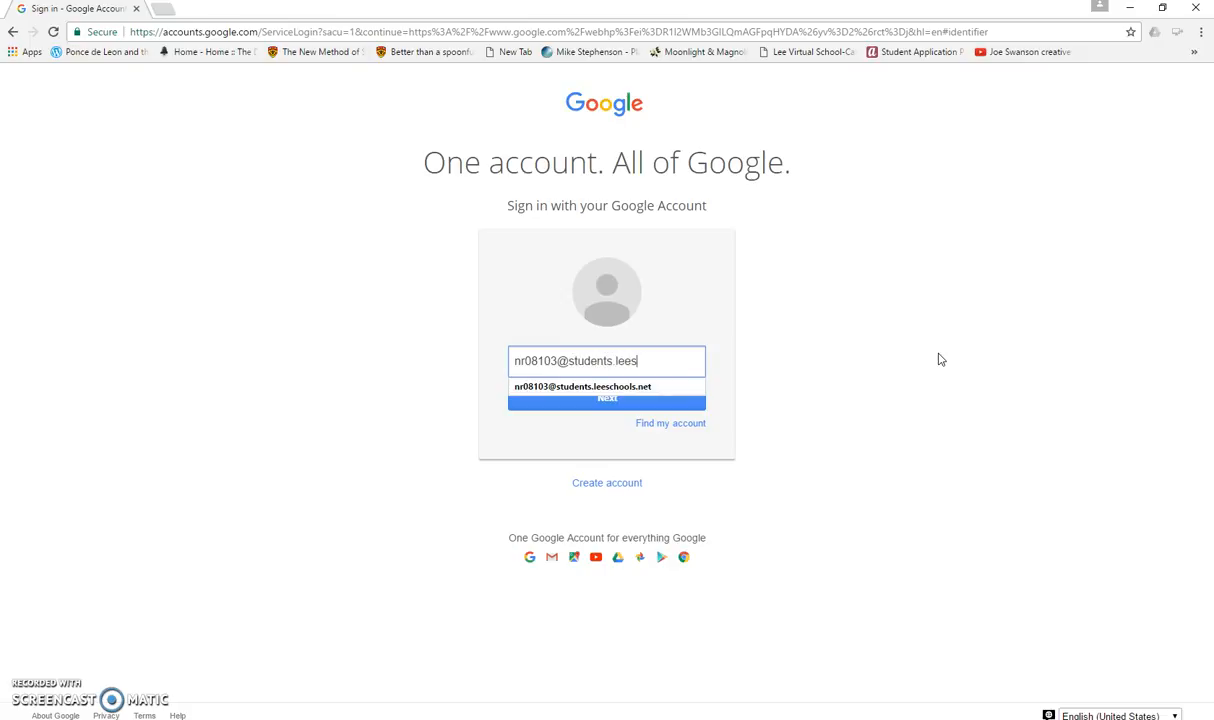
click(608, 401)
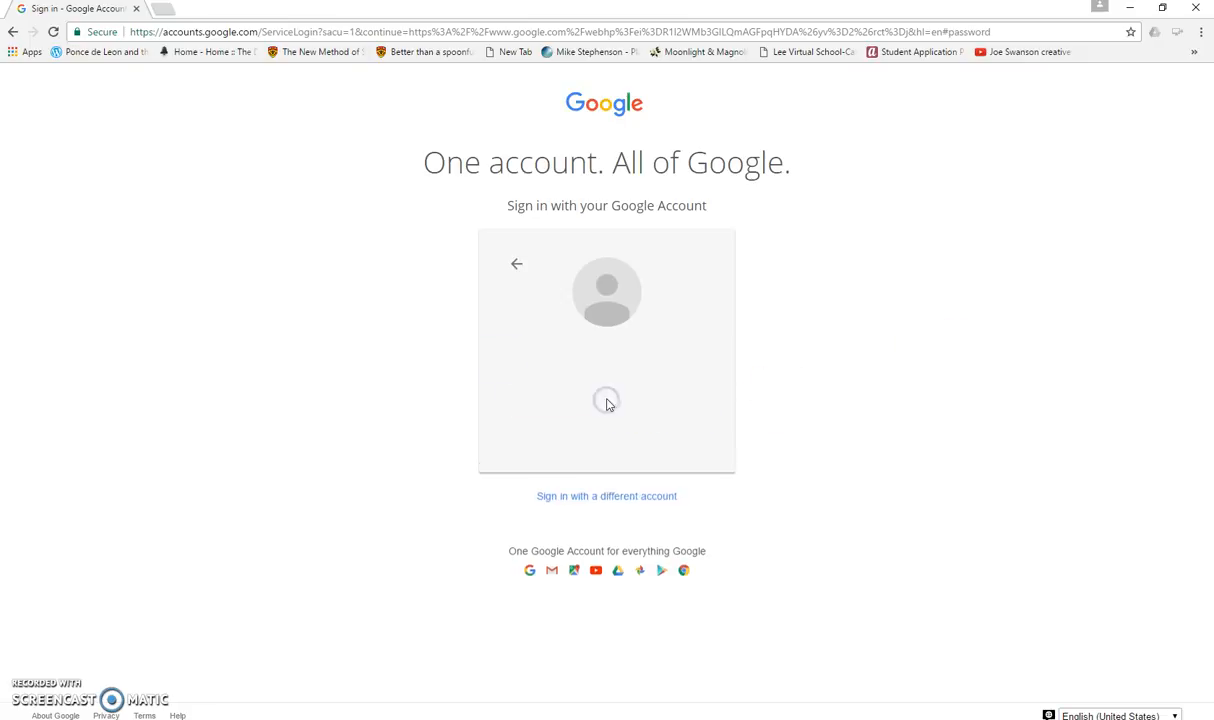
- Enter the student account's password and sign in
click(607, 396)
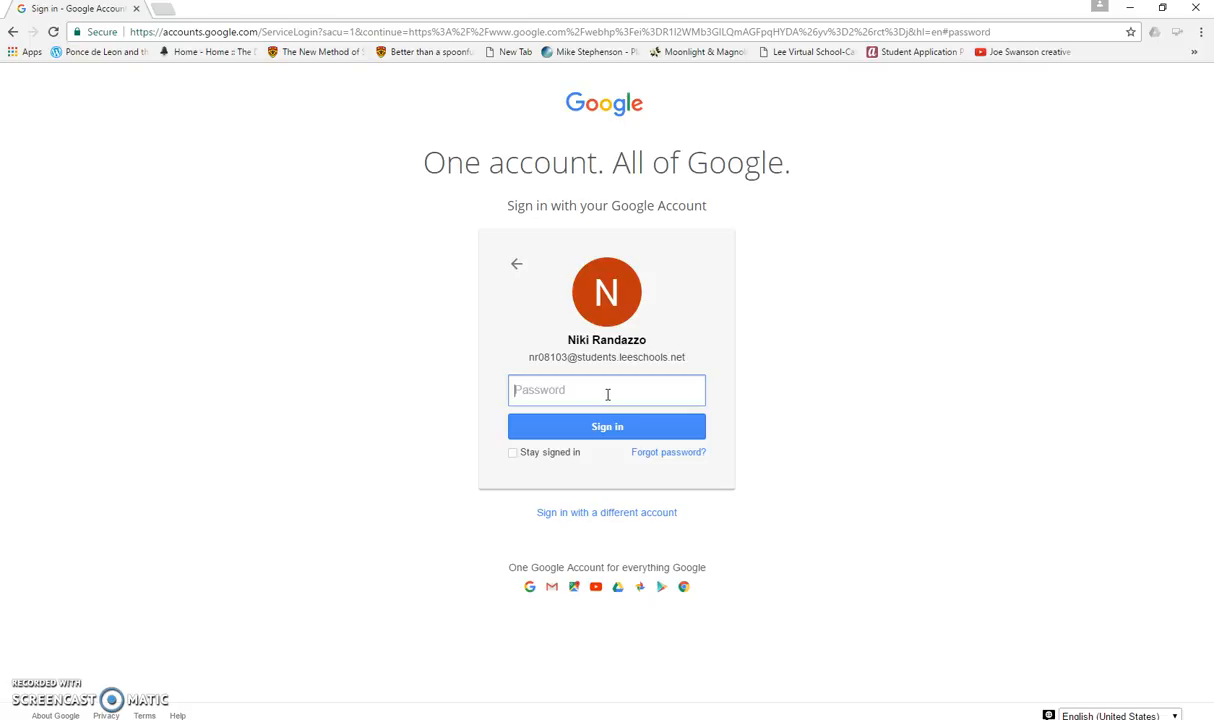
text(••)
text(•)
click(617, 426)
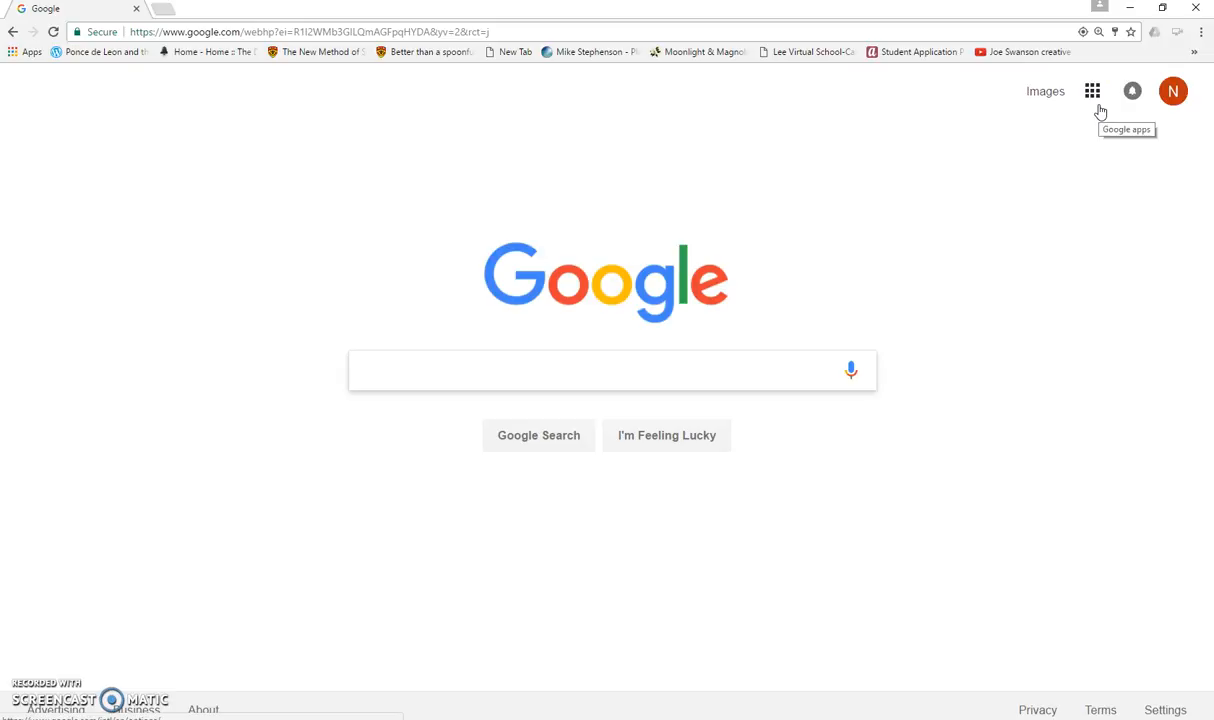
- Open Google Drive from the apps launcher and dismiss the welcome tour
click(1093, 96)
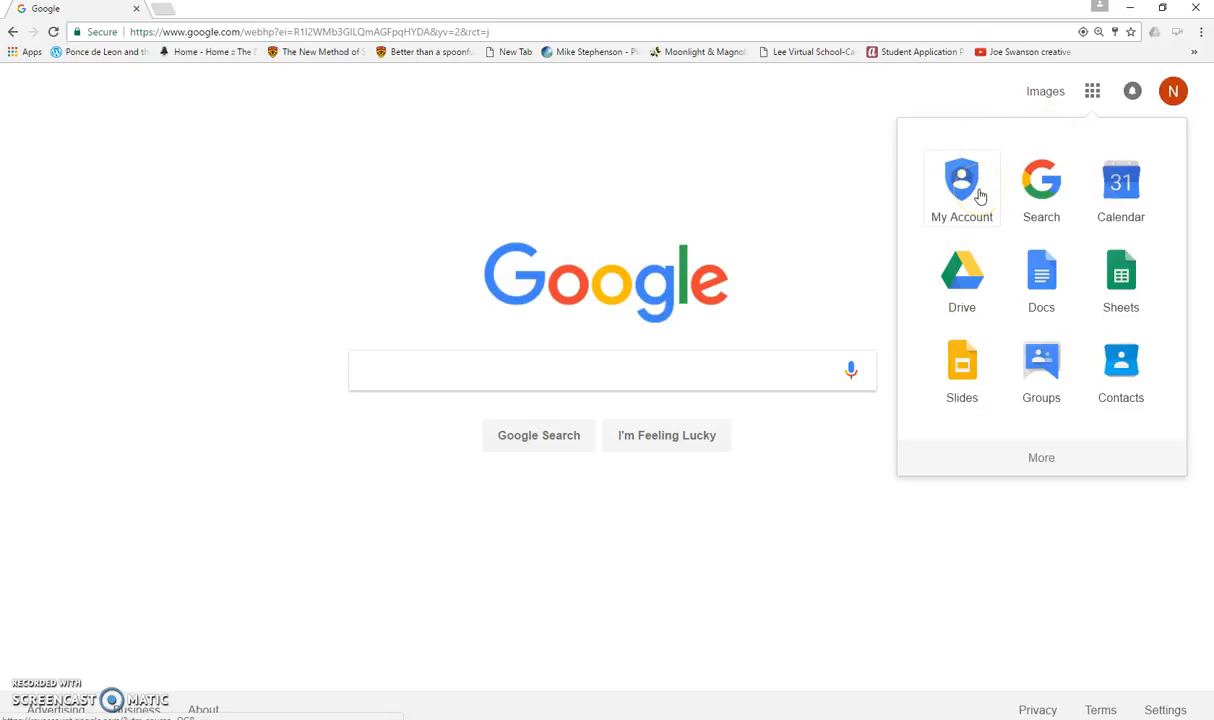
click(961, 283)
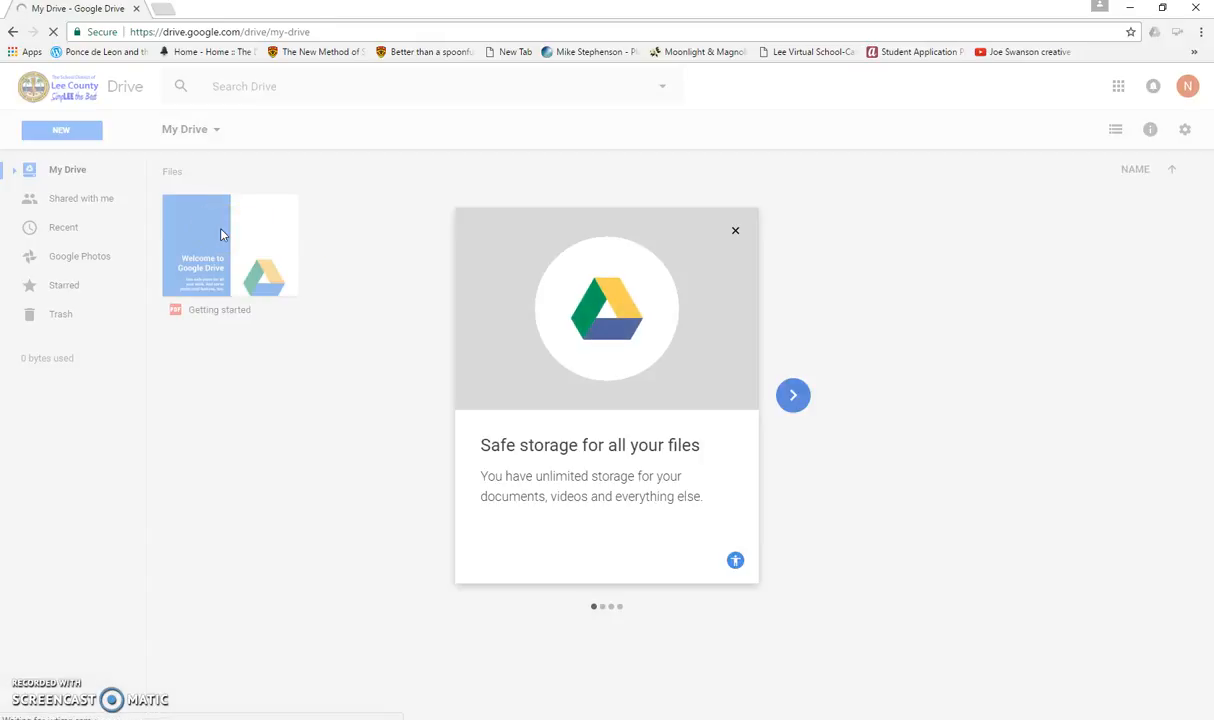
click(736, 232)
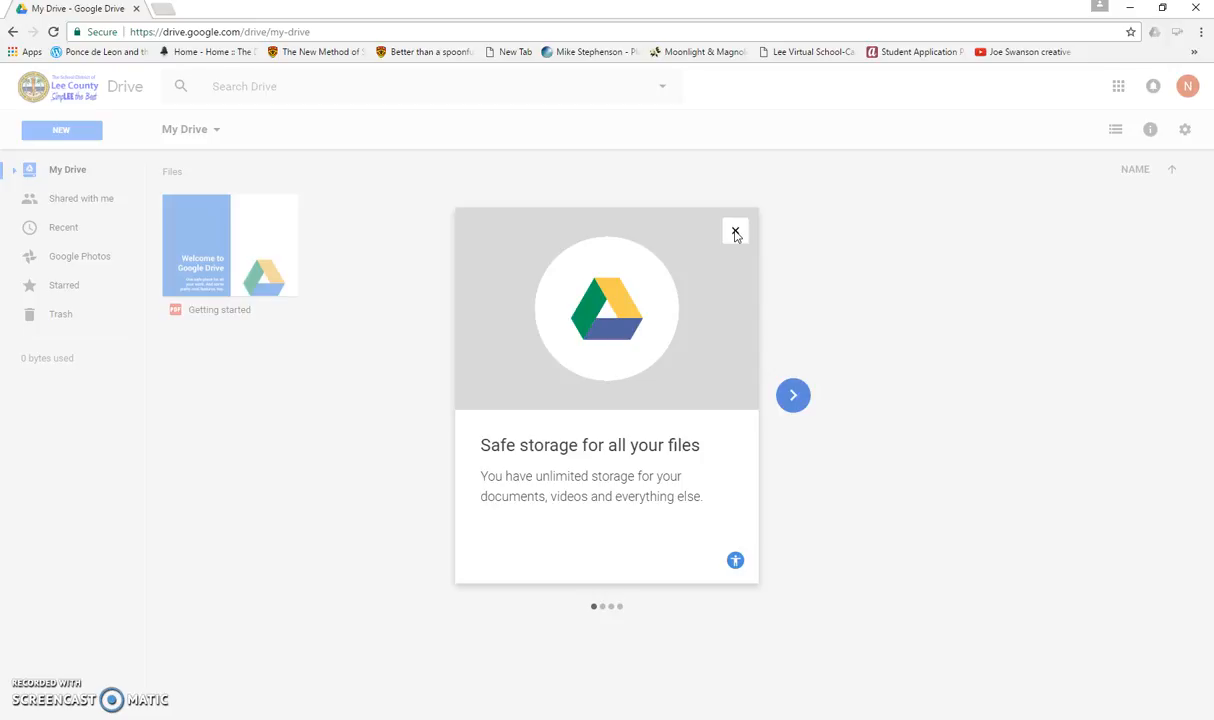
click(735, 233)
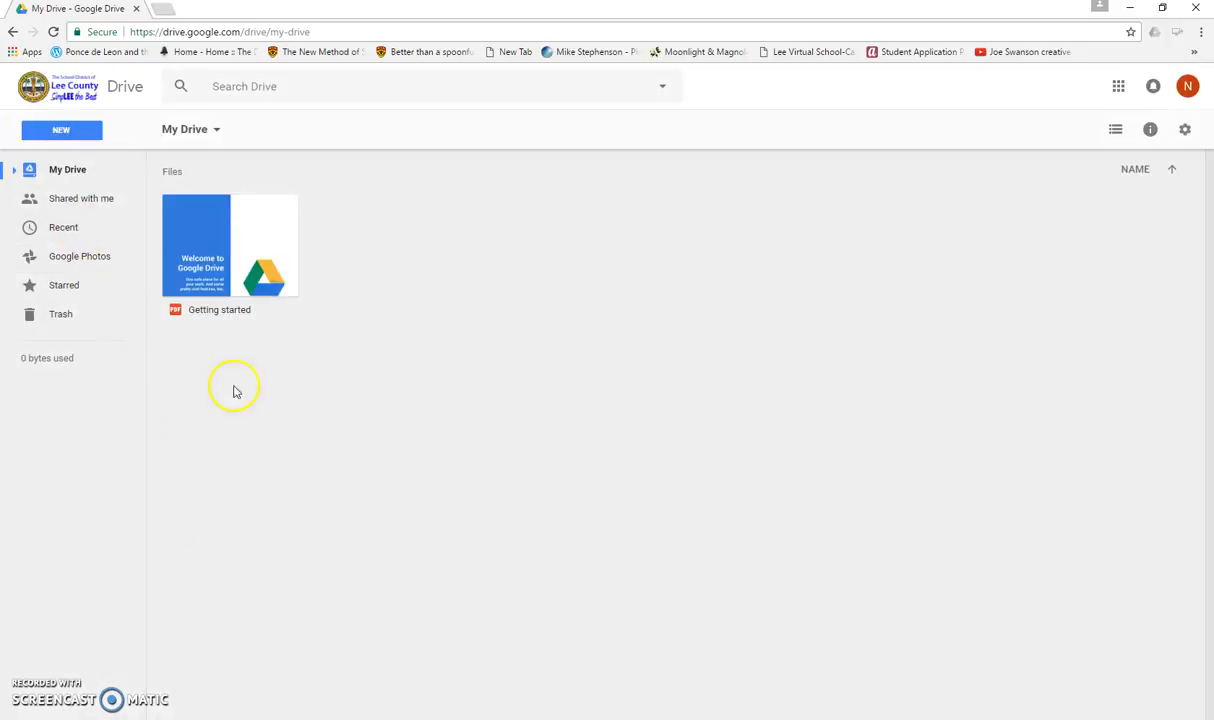
click(305, 412)
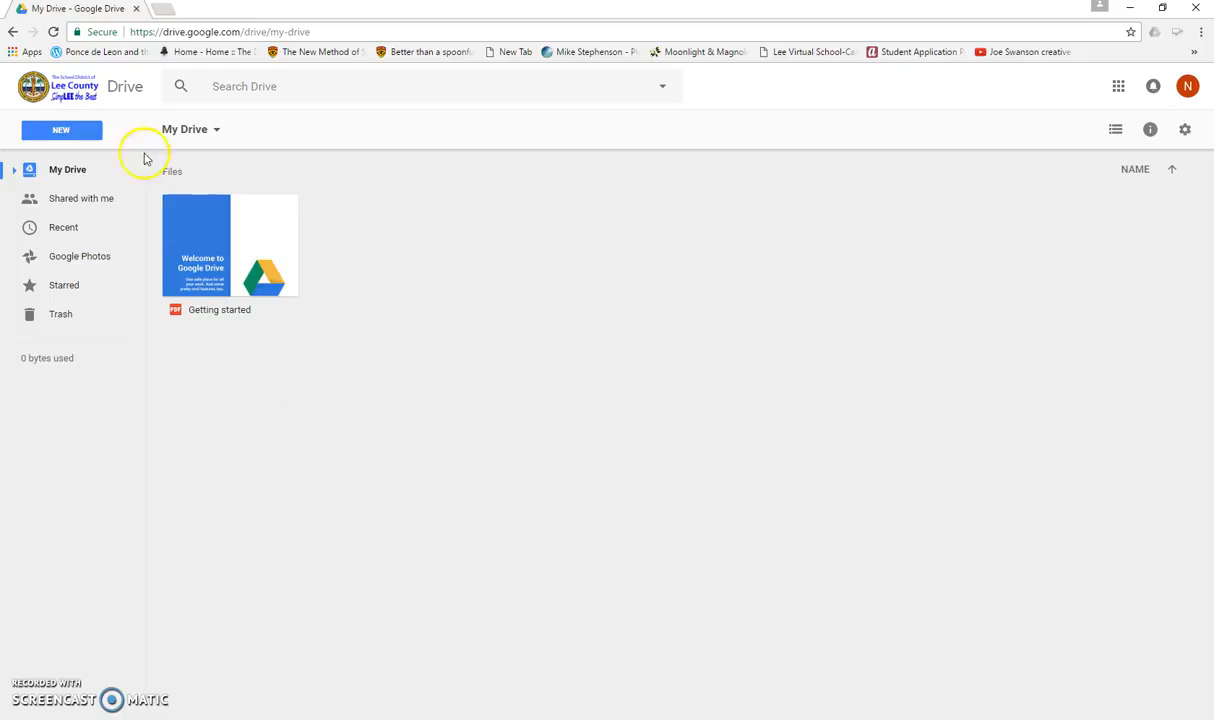
- Create a new folder in My Drive named with the student's name followed by 'gr 4'
click(75, 132)
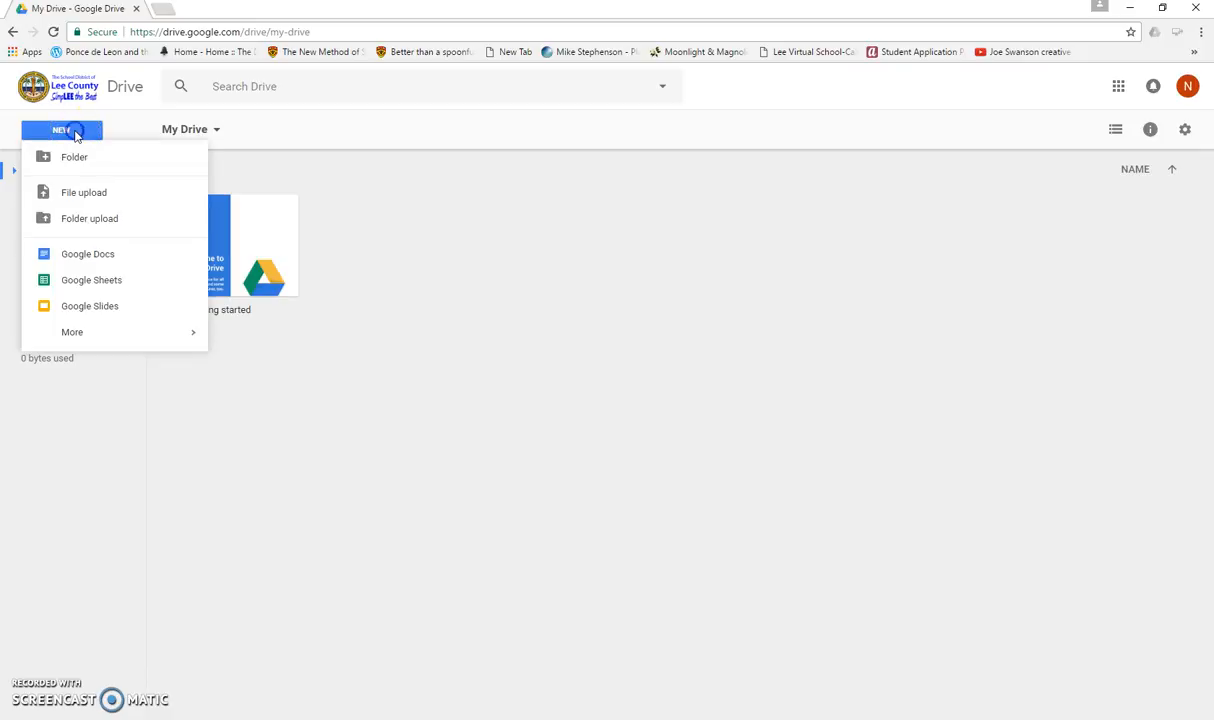
click(74, 160)
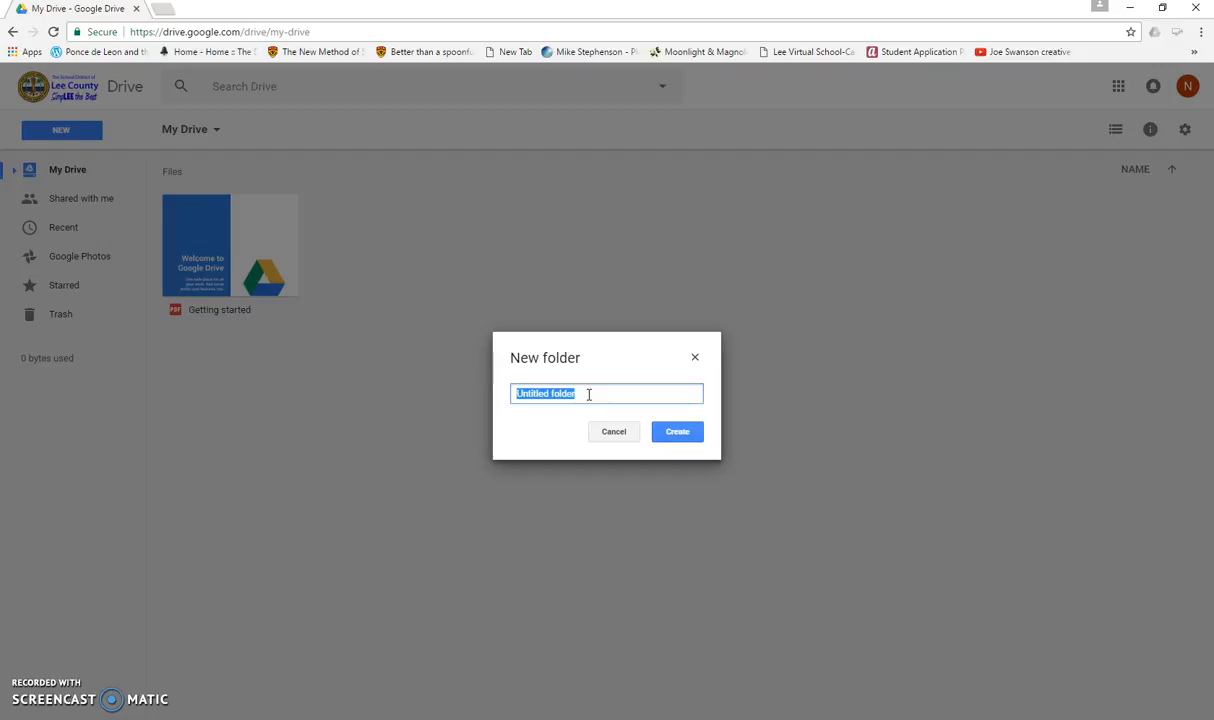
text(Stud)
key(BackSpace)
key(BackSpace)
key(BackSpace)
key(BackSpace)
text(John Smith)
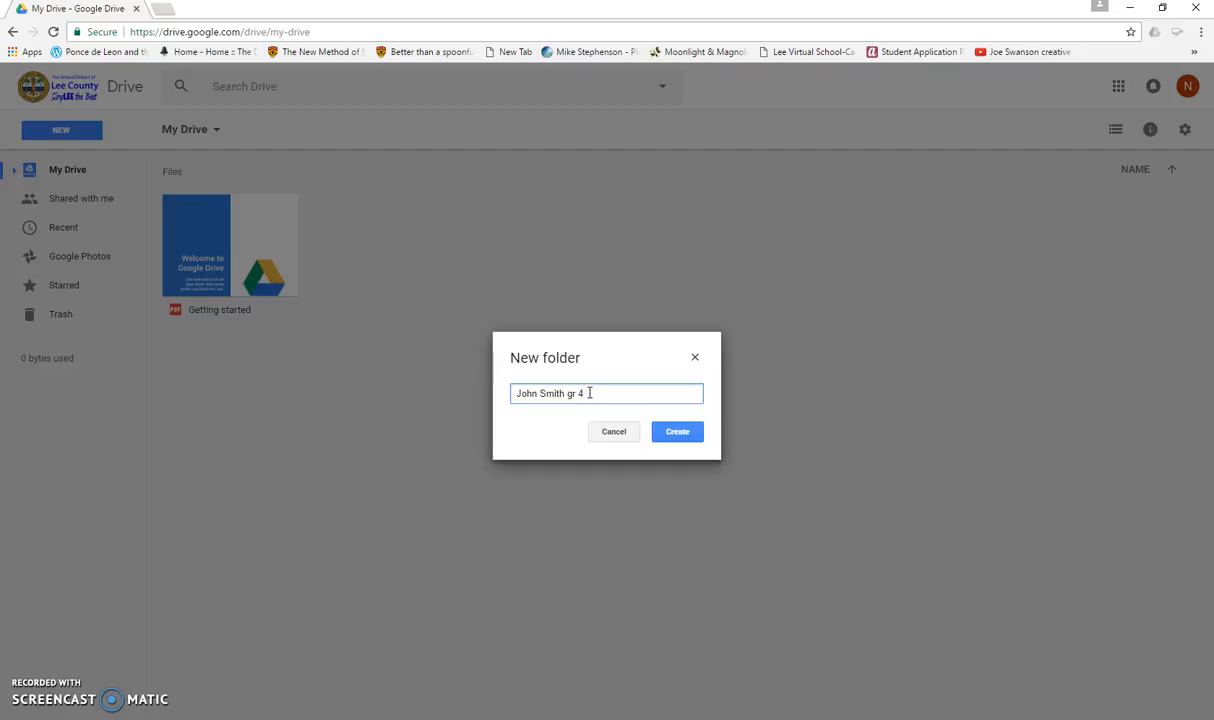
click(681, 434)
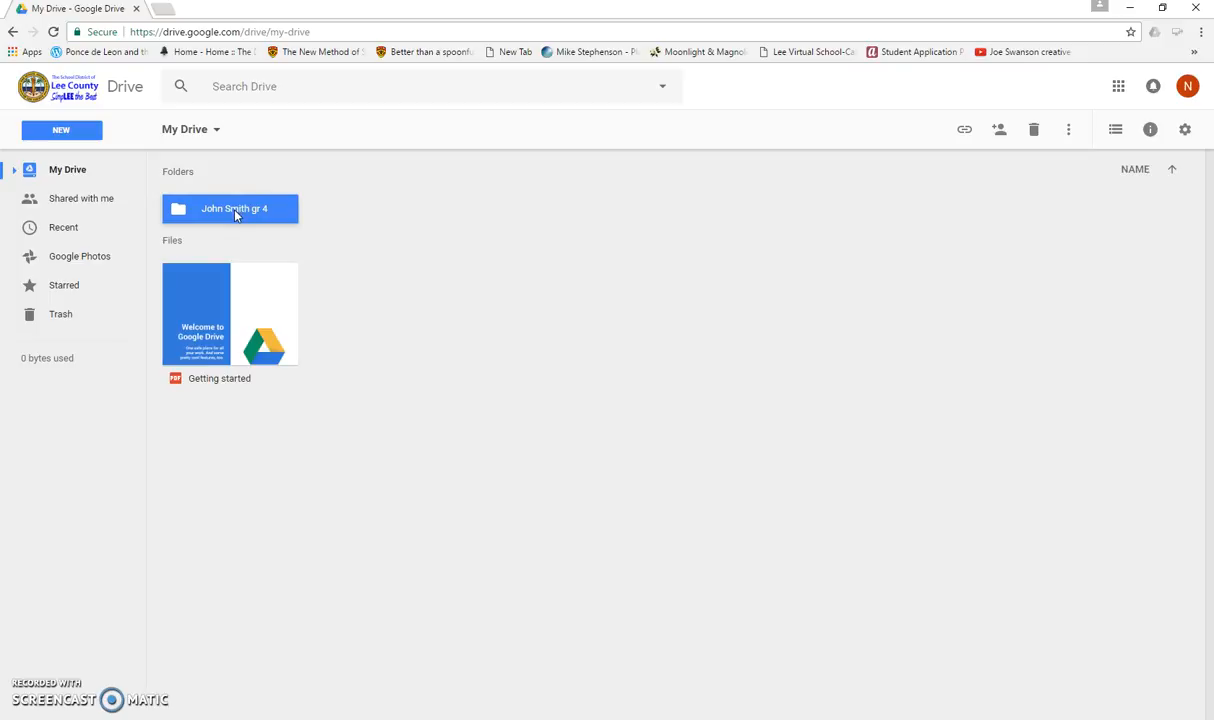
- Open the student's folder and create a subfolder named Semester 2 inside it
double_click(235, 217)
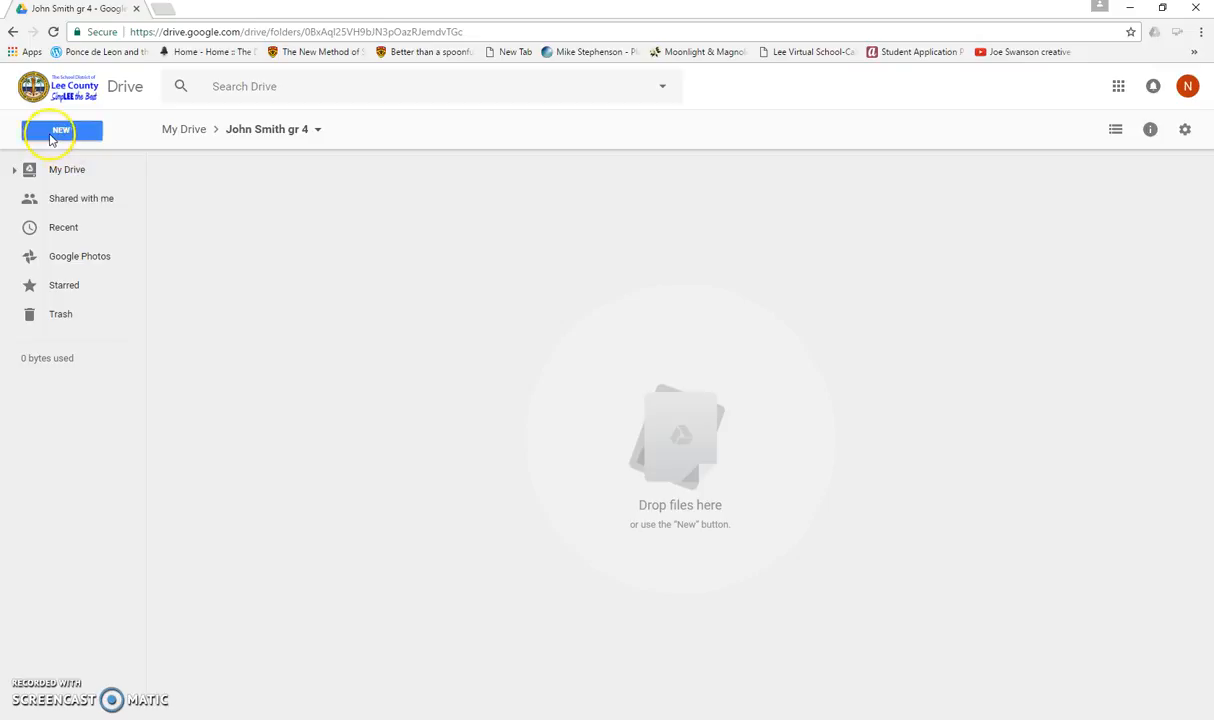
click(61, 133)
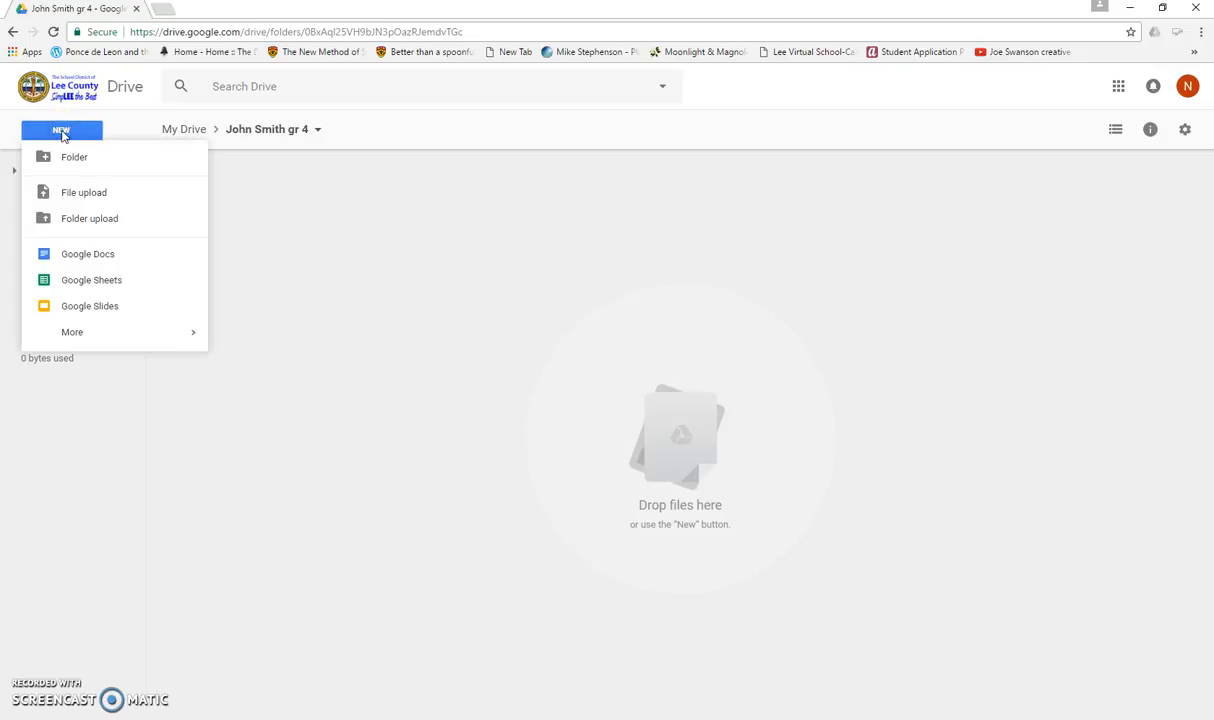
click(62, 160)
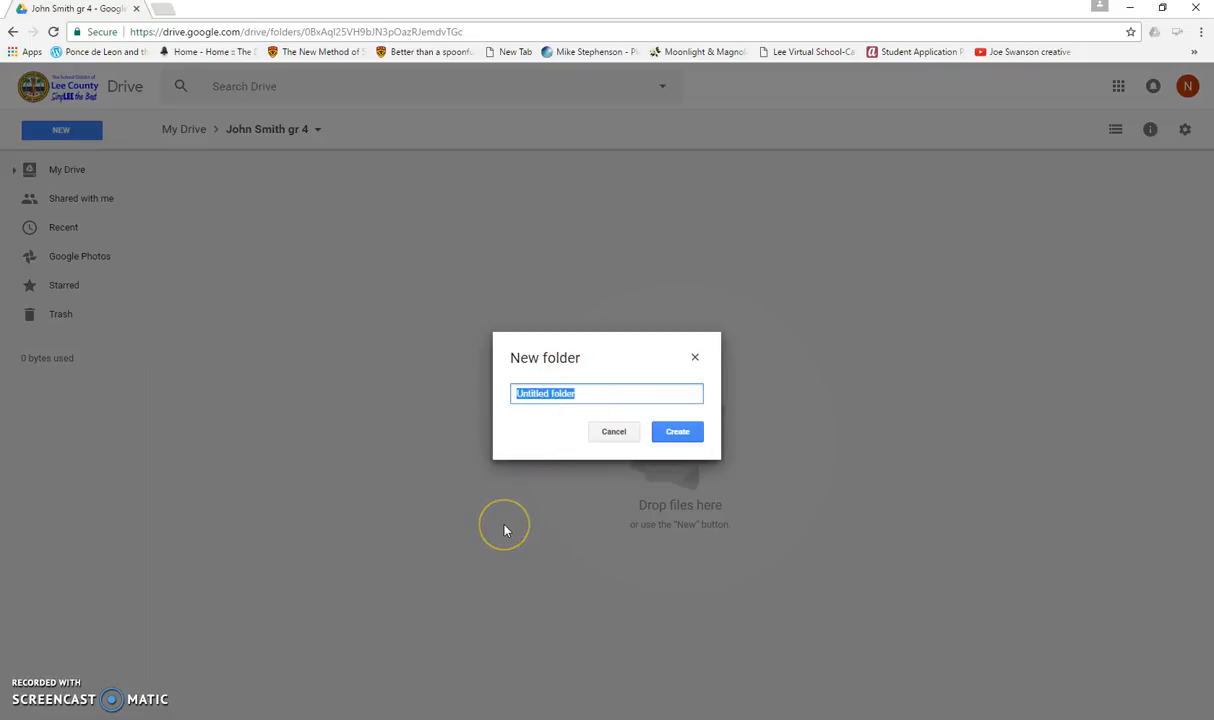
text(S)
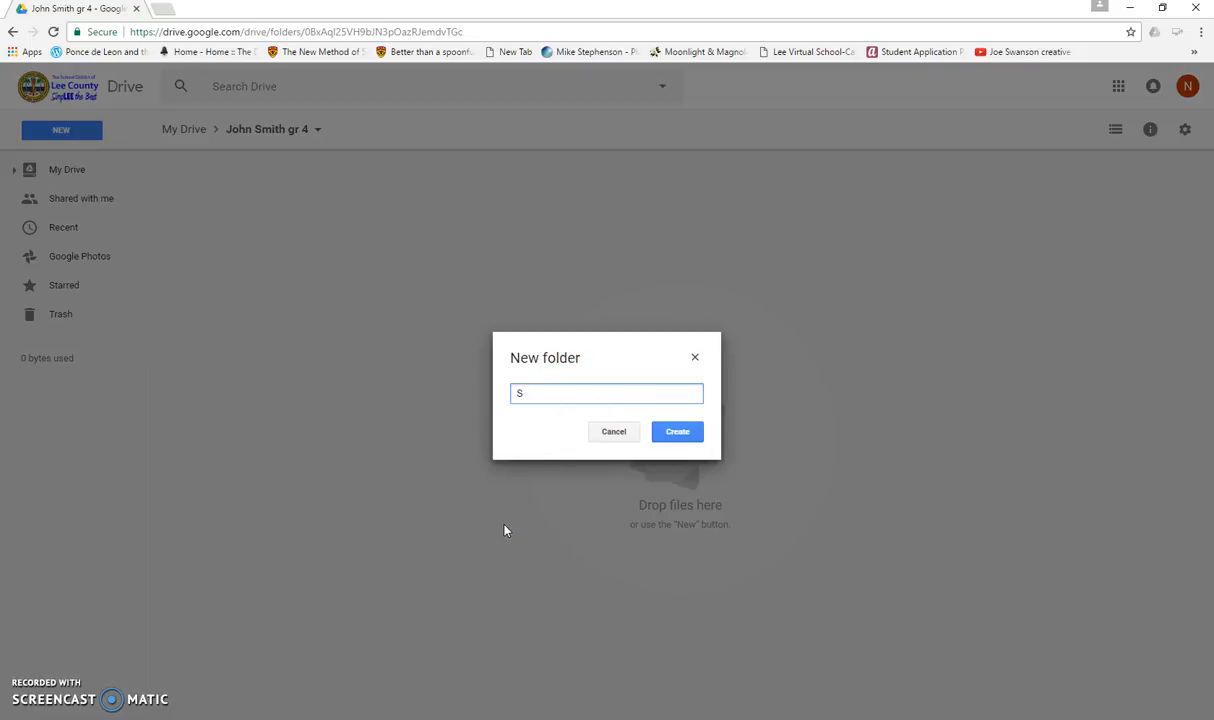
text(emester)
text(2)
click(505, 512)
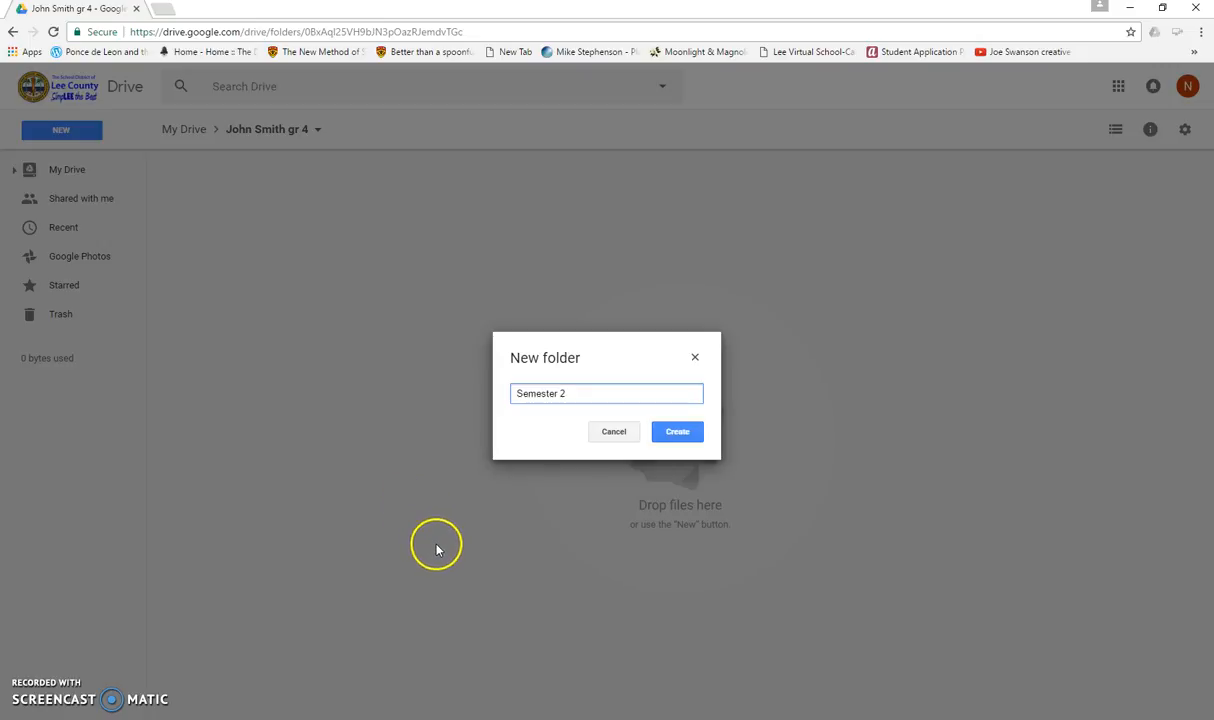
click(684, 432)
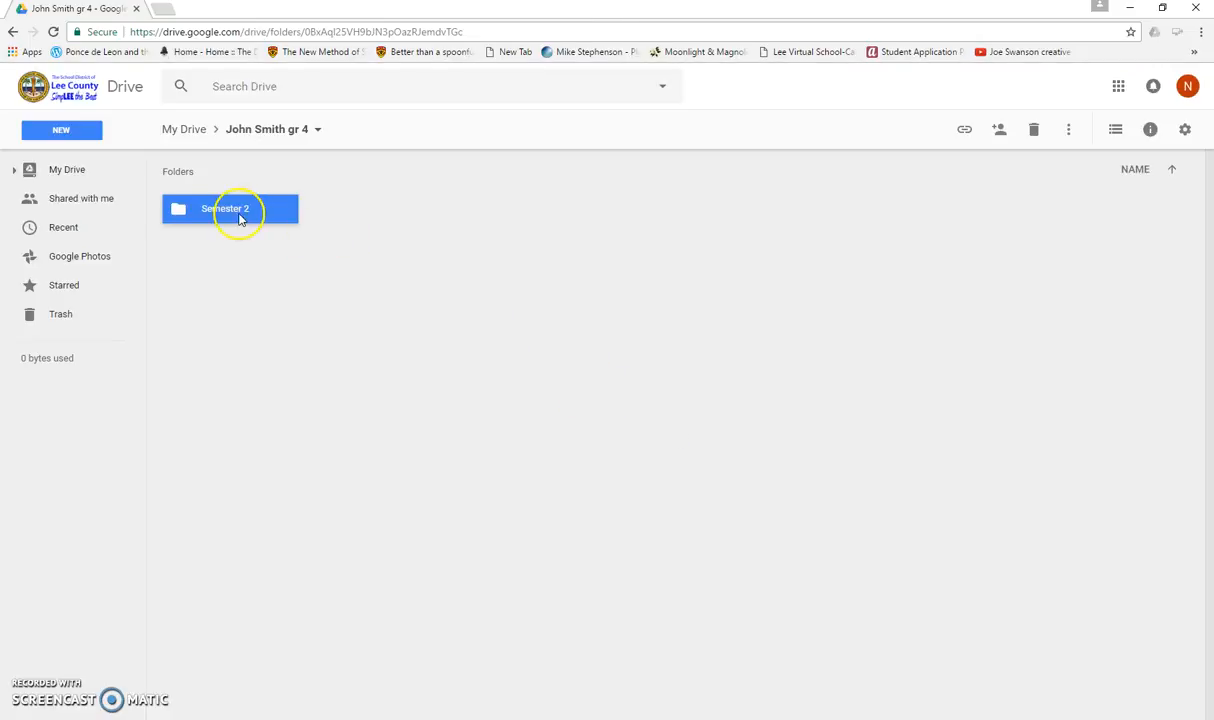
- Open Semester 2 and create a subfolder named Composition inside it
double_click(216, 215)
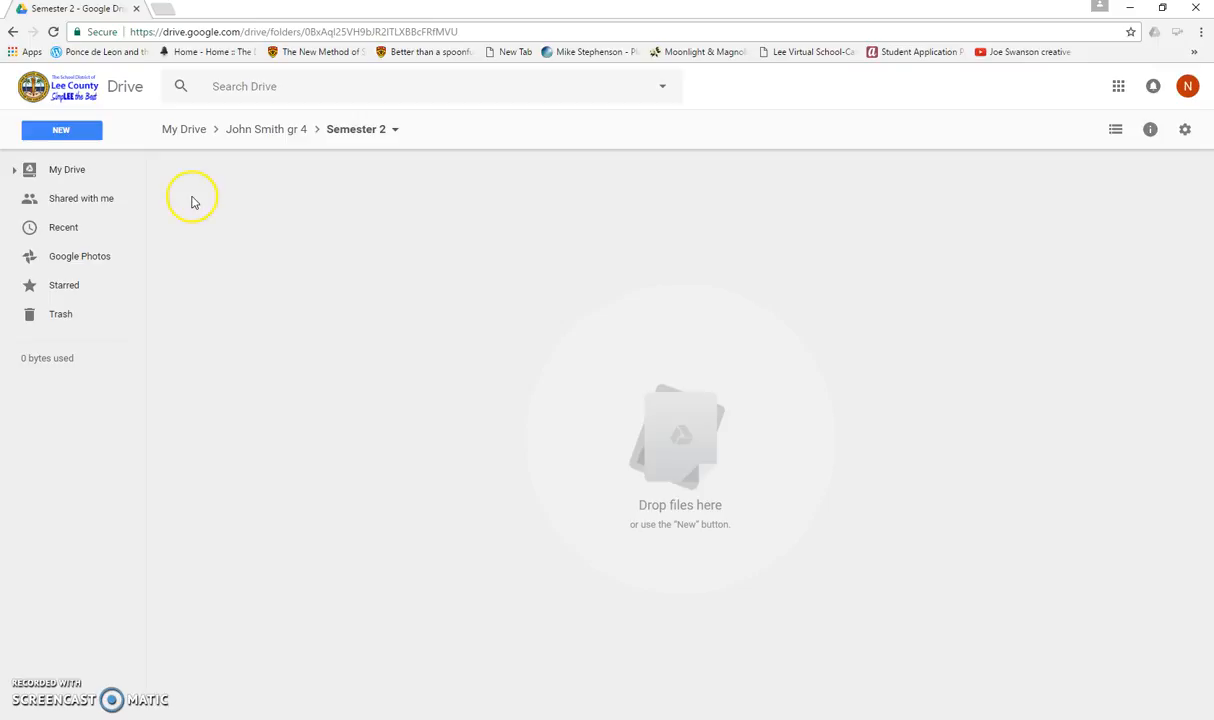
click(61, 131)
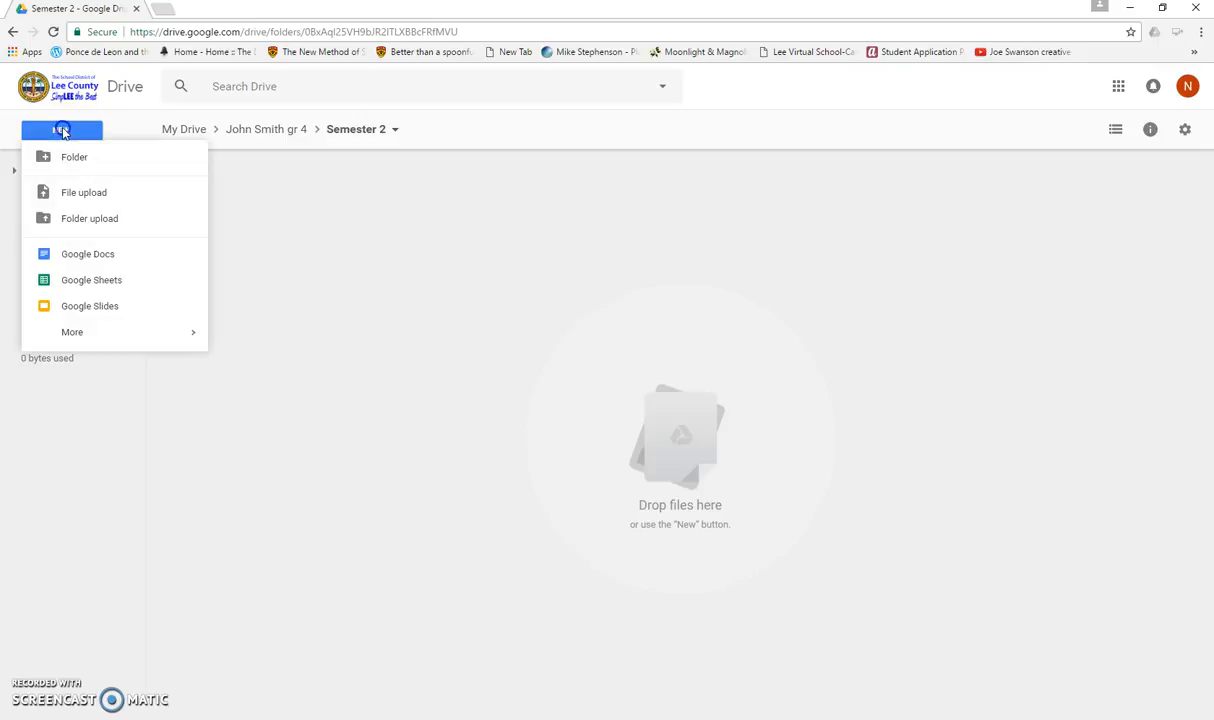
click(64, 160)
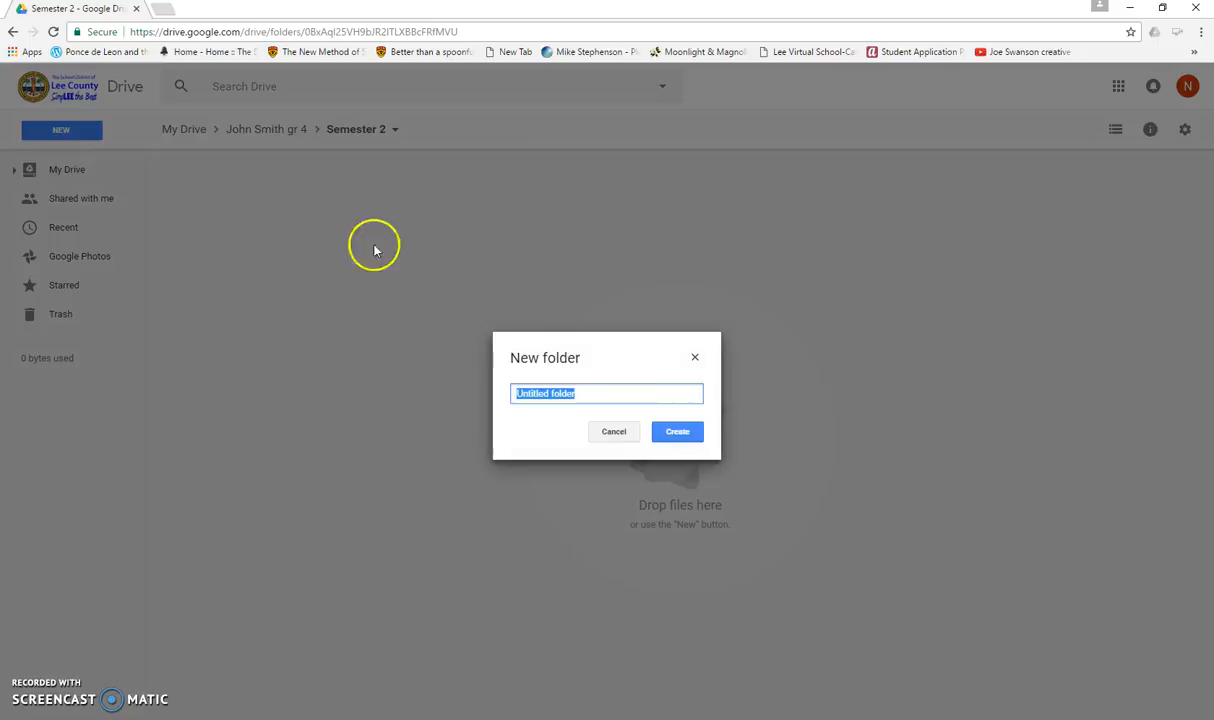
text(Composition)
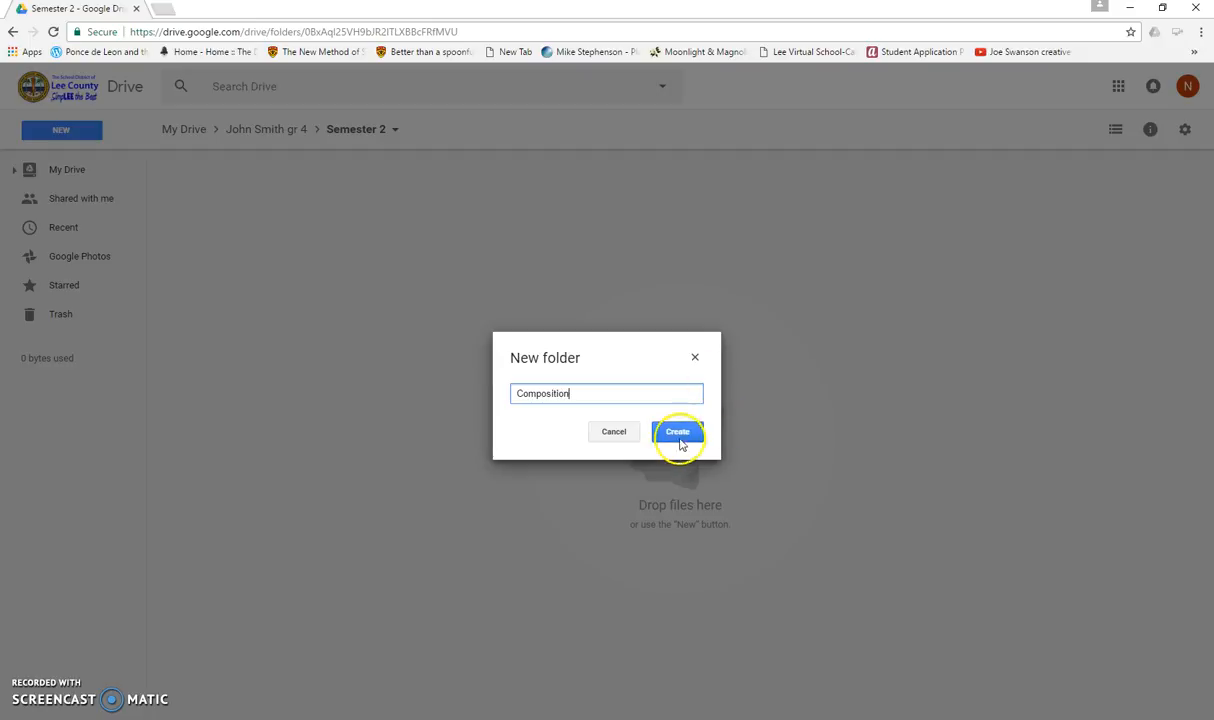
click(678, 433)
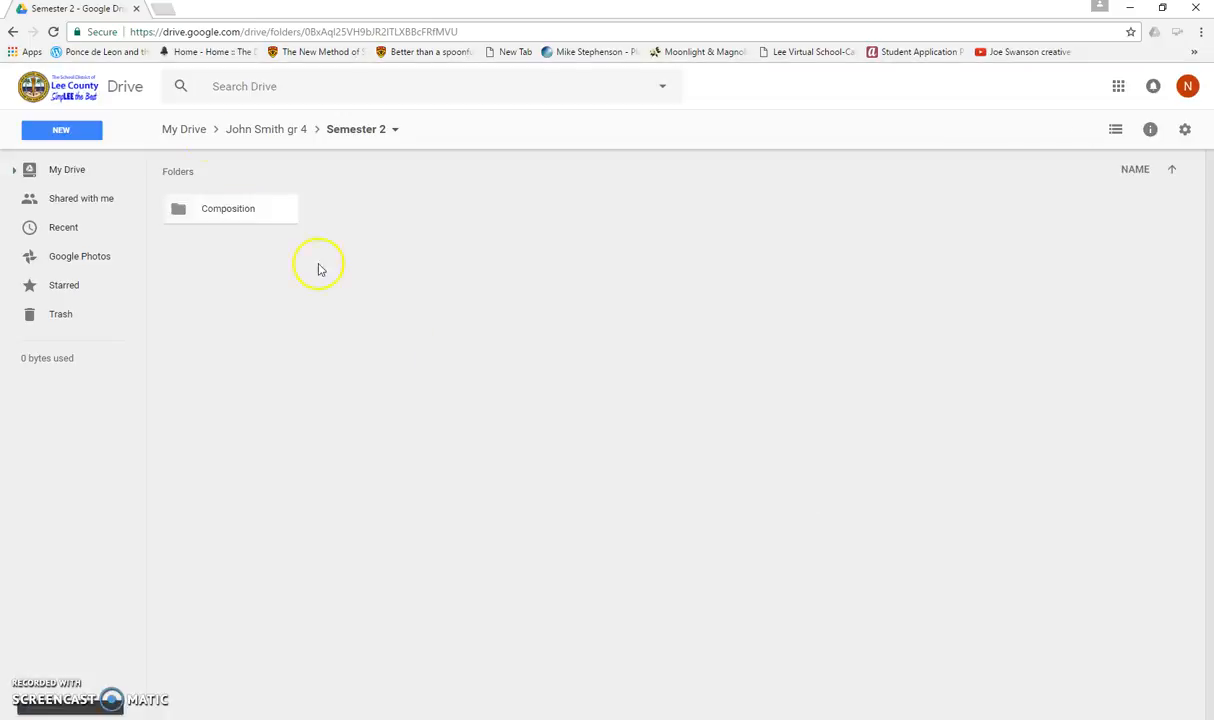
click(193, 212)
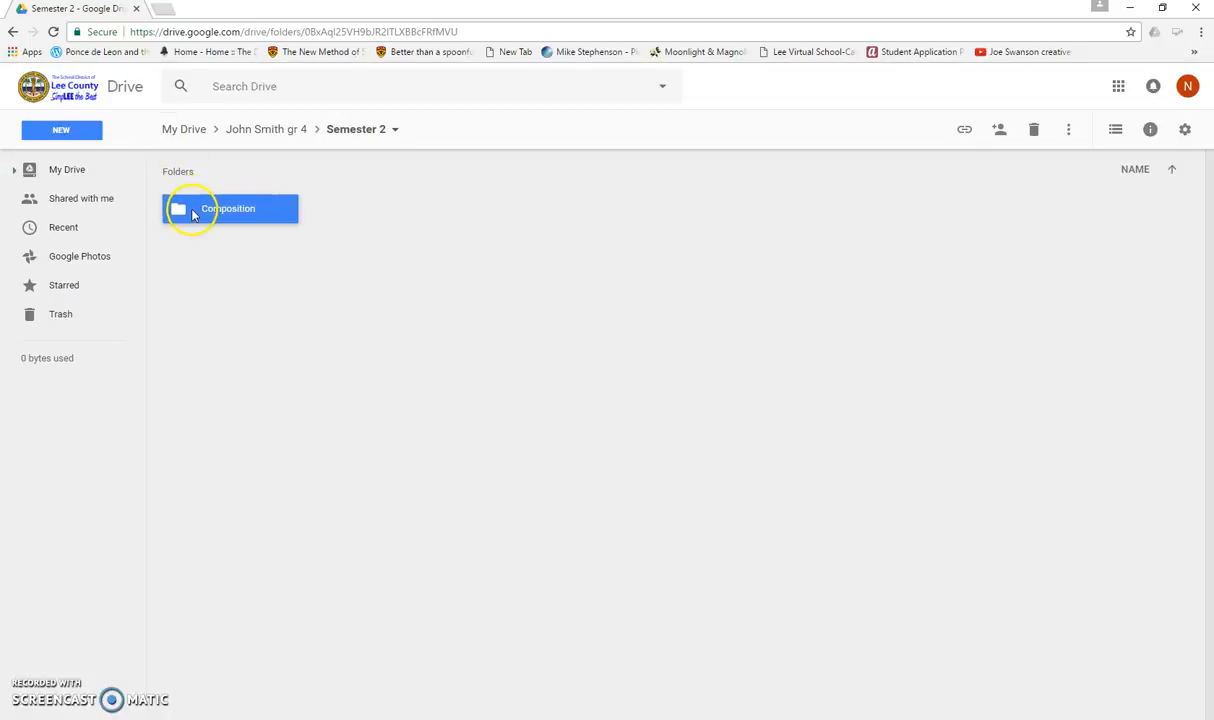
- Create two more subfolders in Semester 2, named Math and Core
click(70, 131)
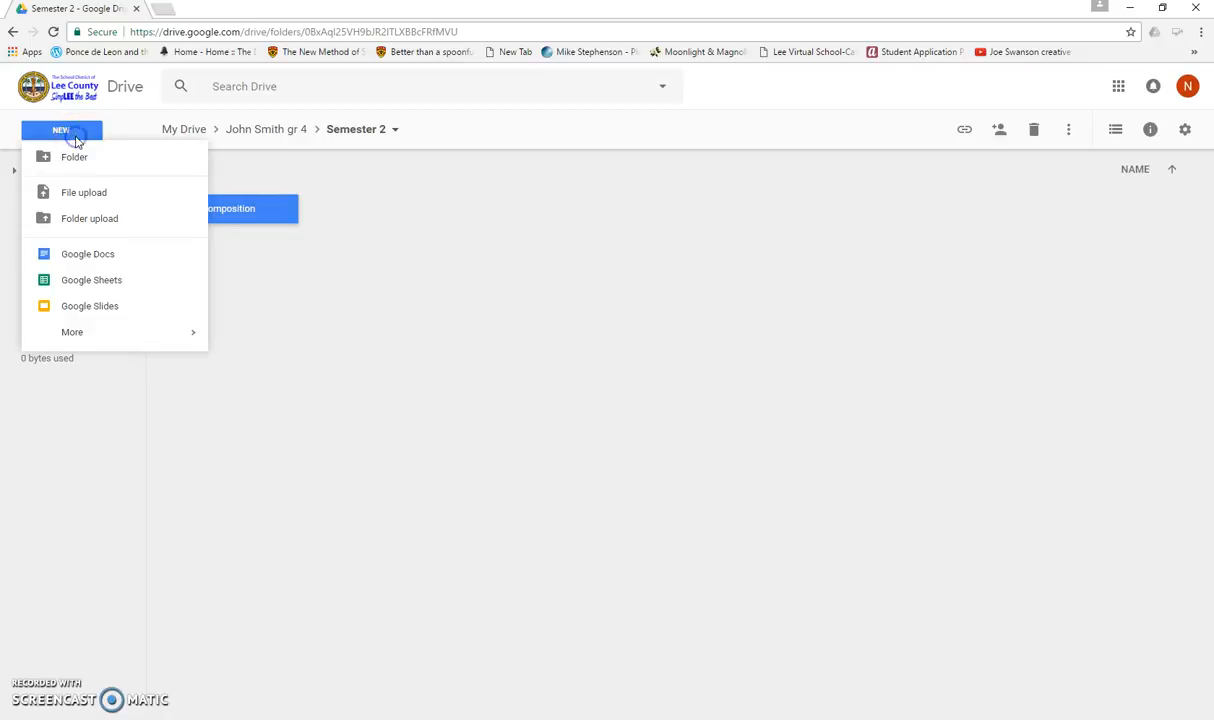
click(75, 160)
text(Math)
click(677, 432)
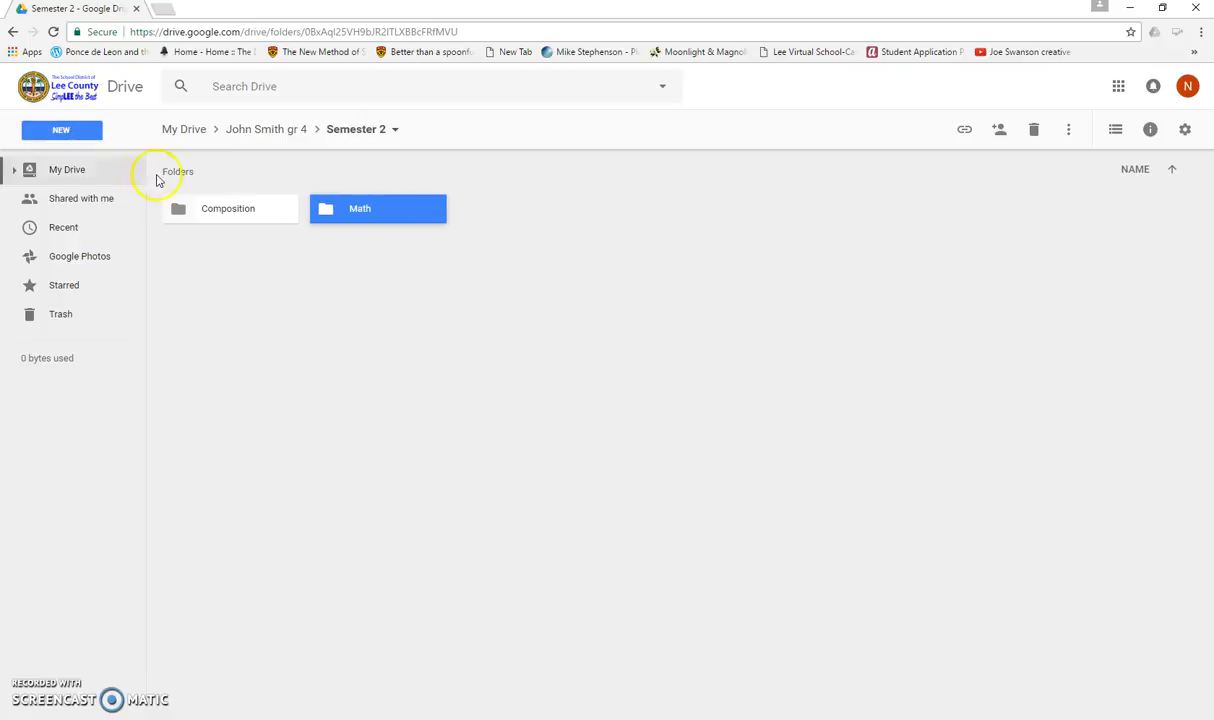
click(55, 128)
click(70, 159)
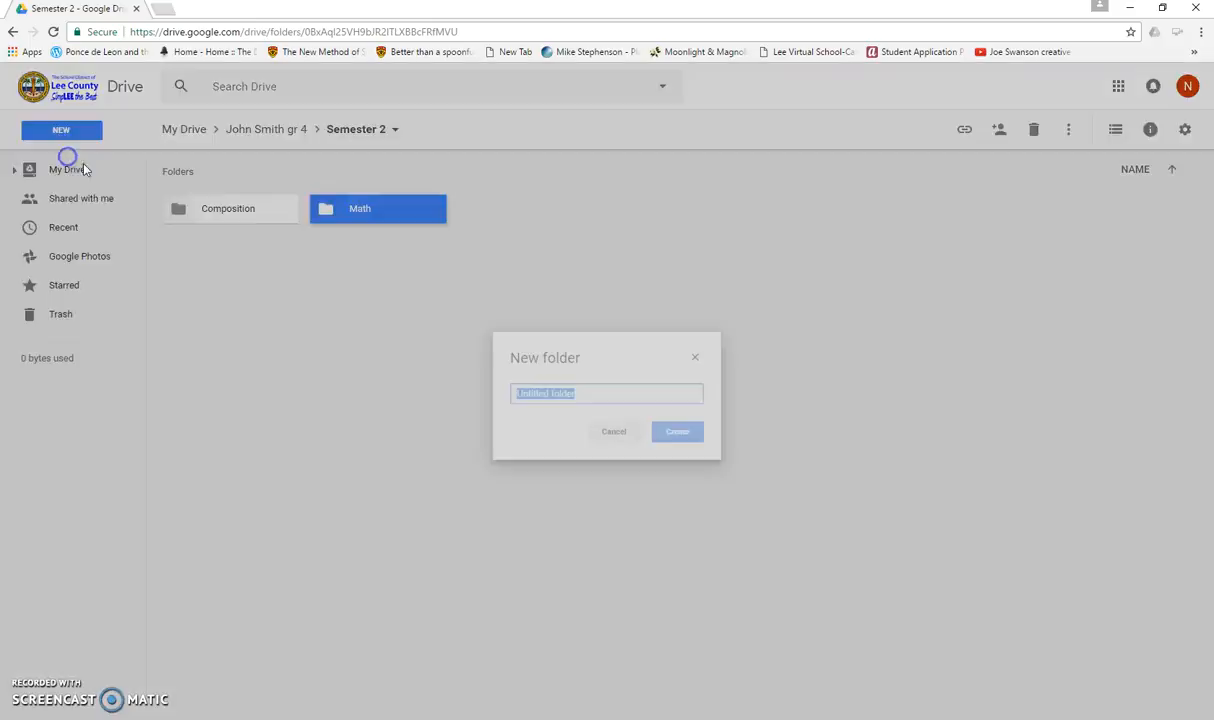
text(Core)
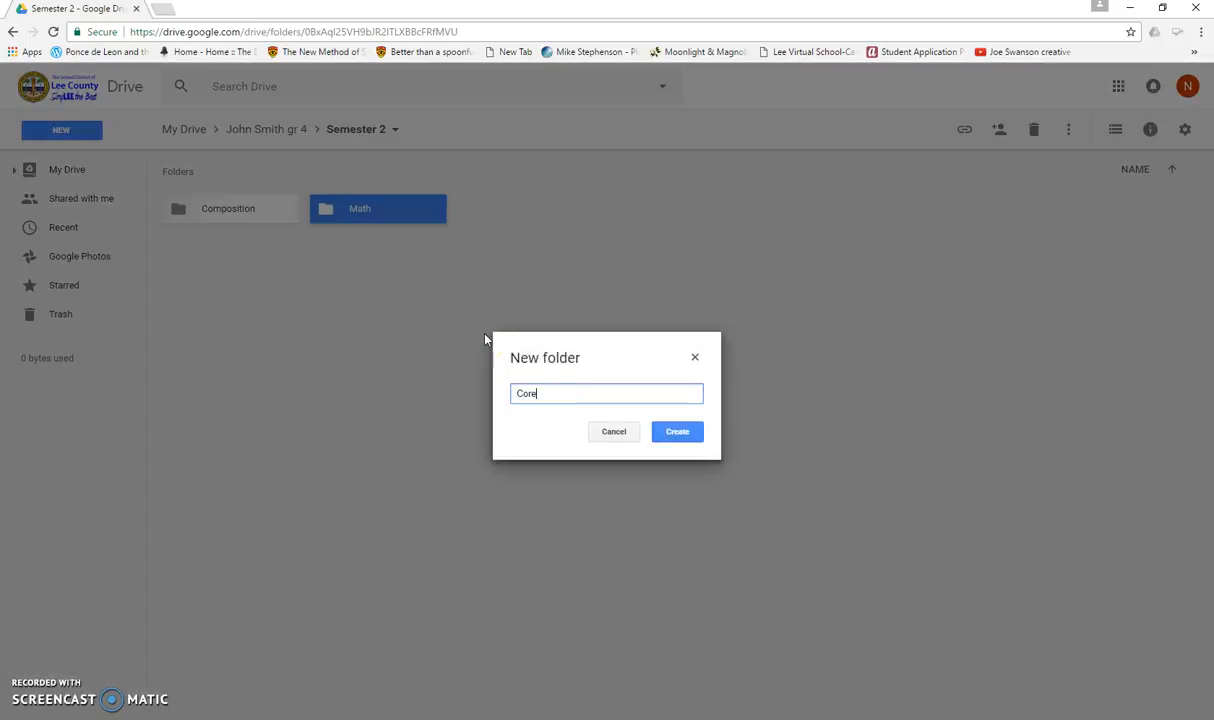
click(685, 440)
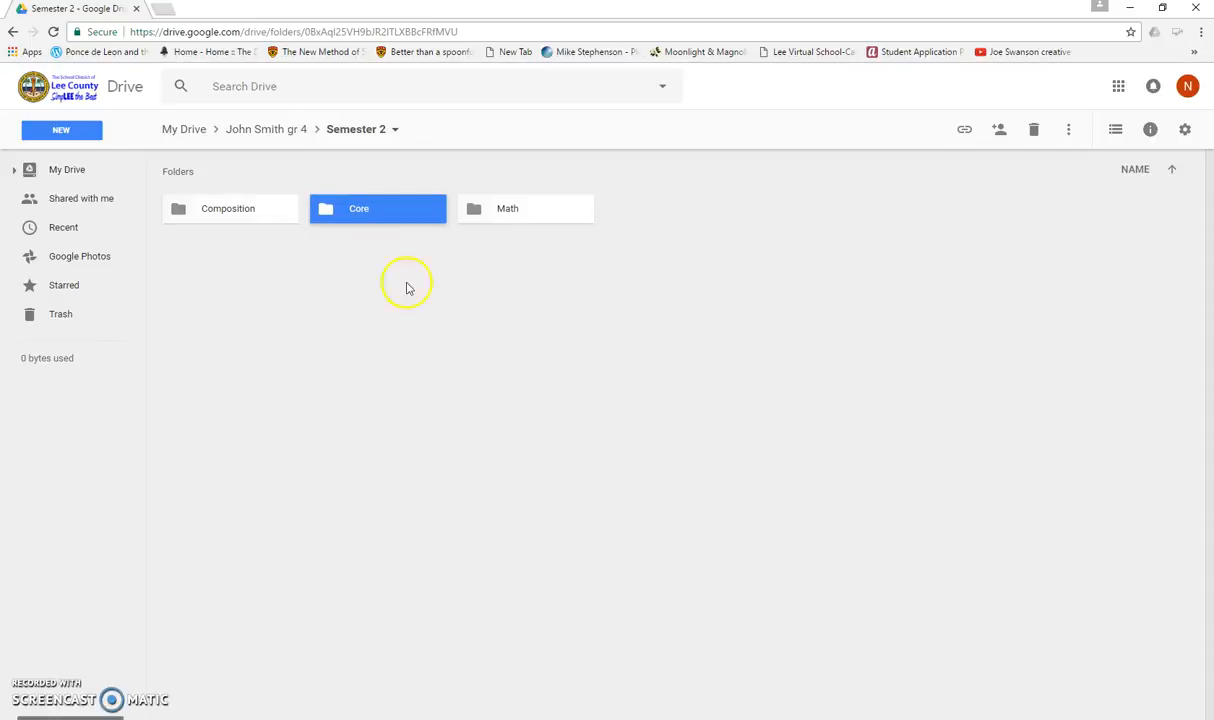
- Create another subfolder named Math inside Semester 2
click(60, 128)
click(75, 157)
text(Math)
click(657, 432)
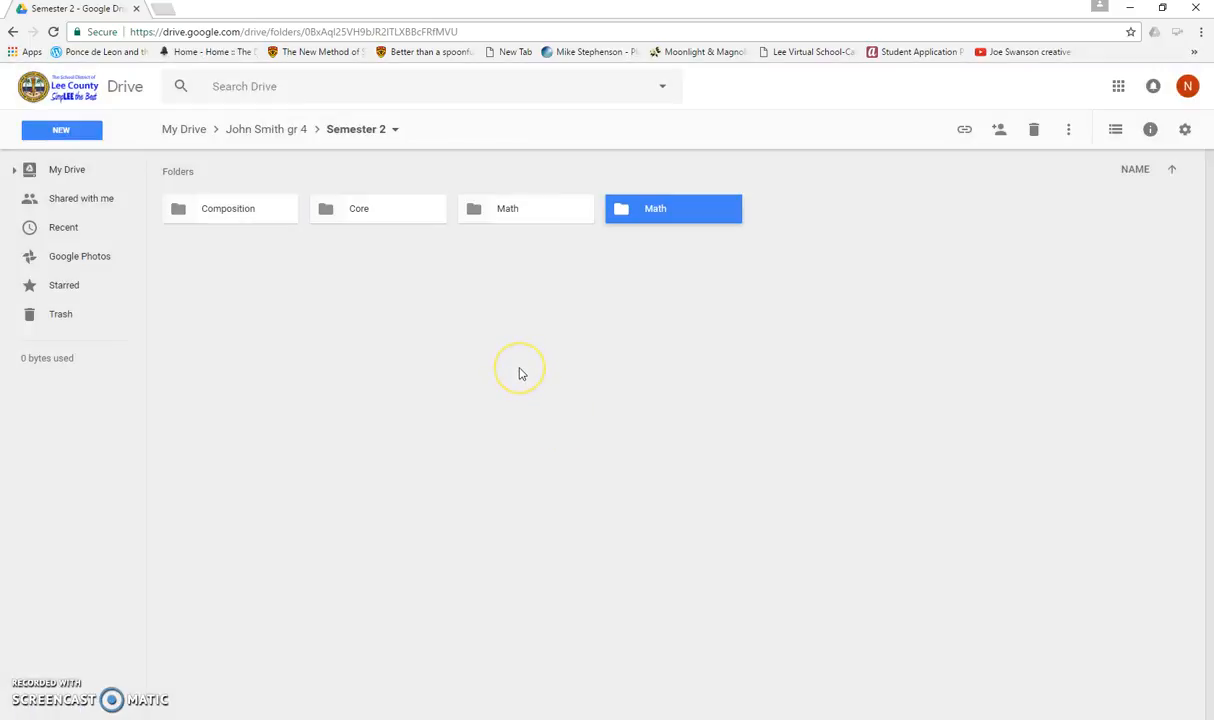
click(515, 379)
- Return to My Drive, select the student's gr 4 folder and open its sharing dialog
click(281, 136)
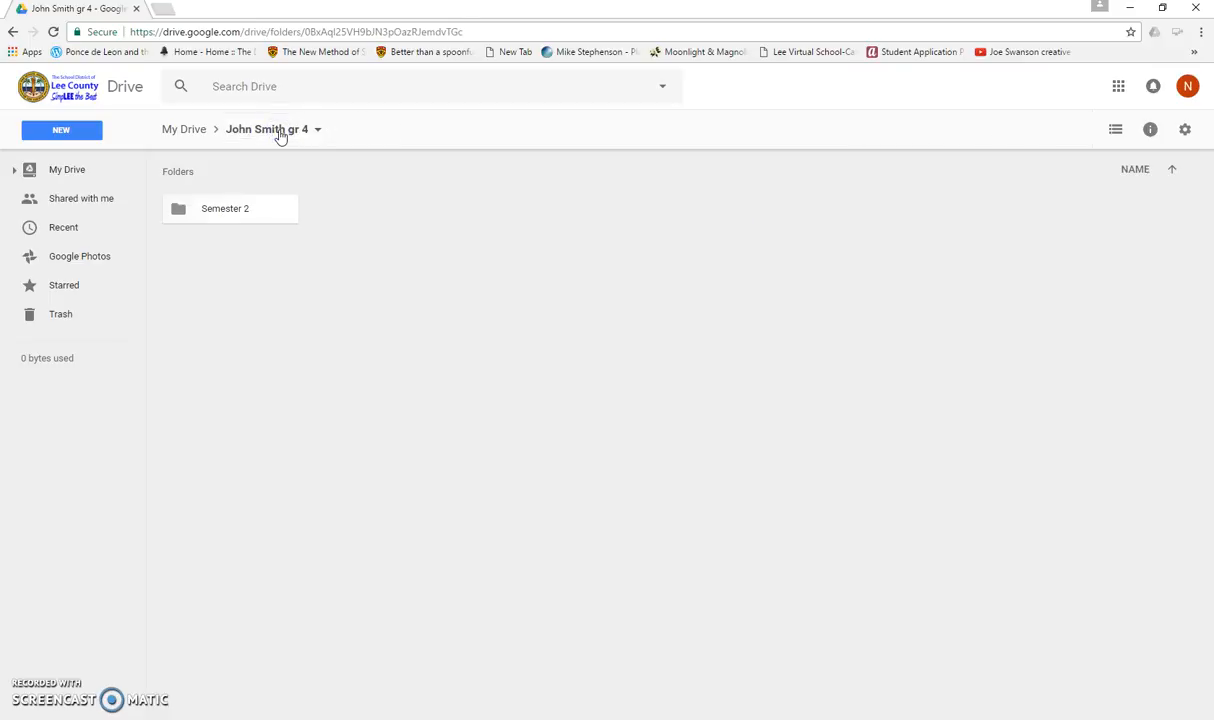
click(281, 136)
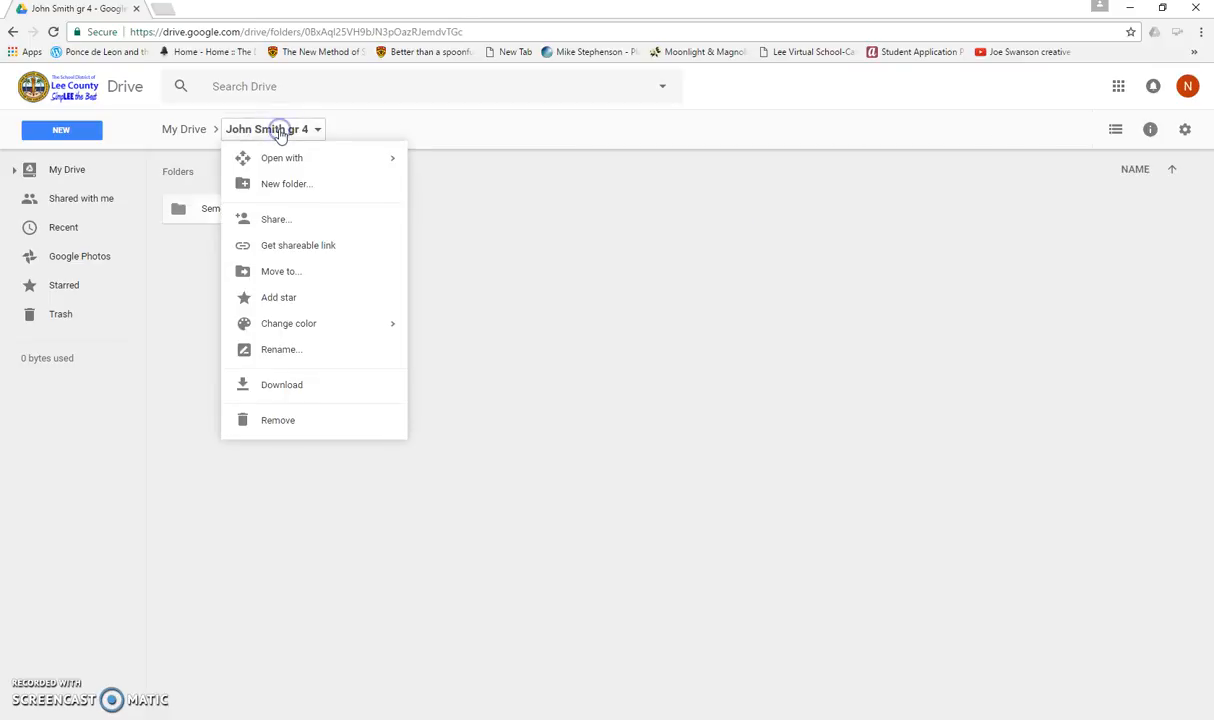
click(280, 135)
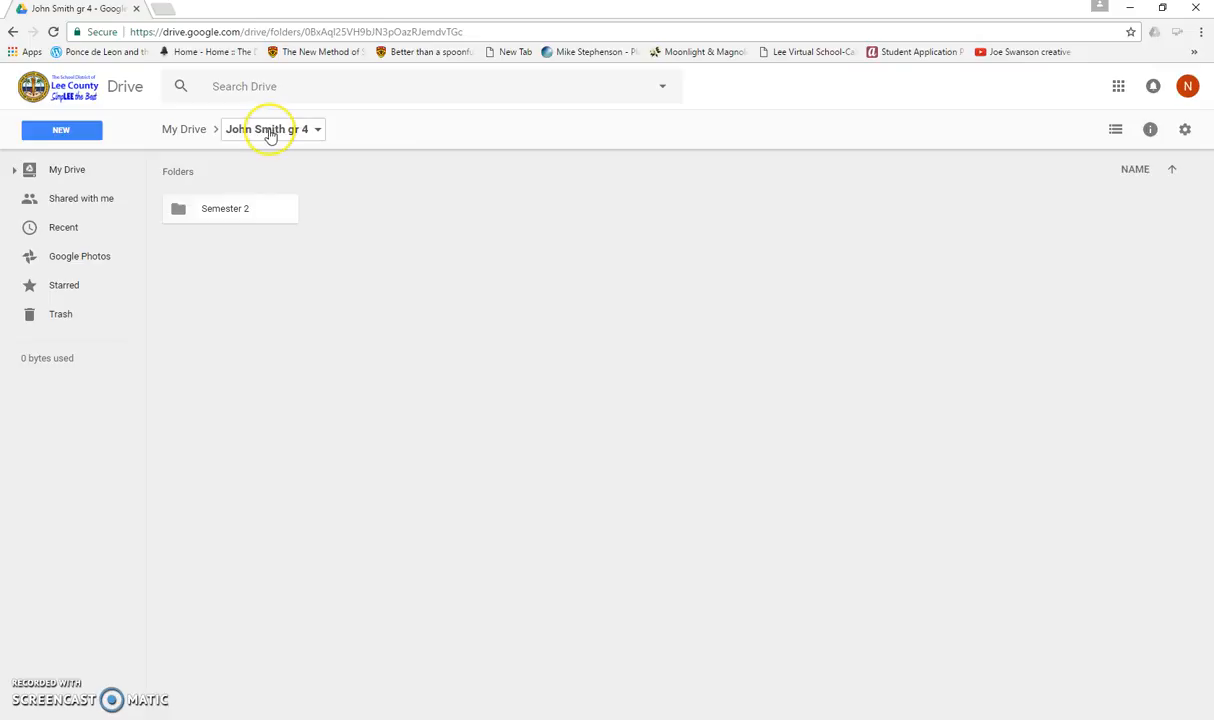
click(182, 130)
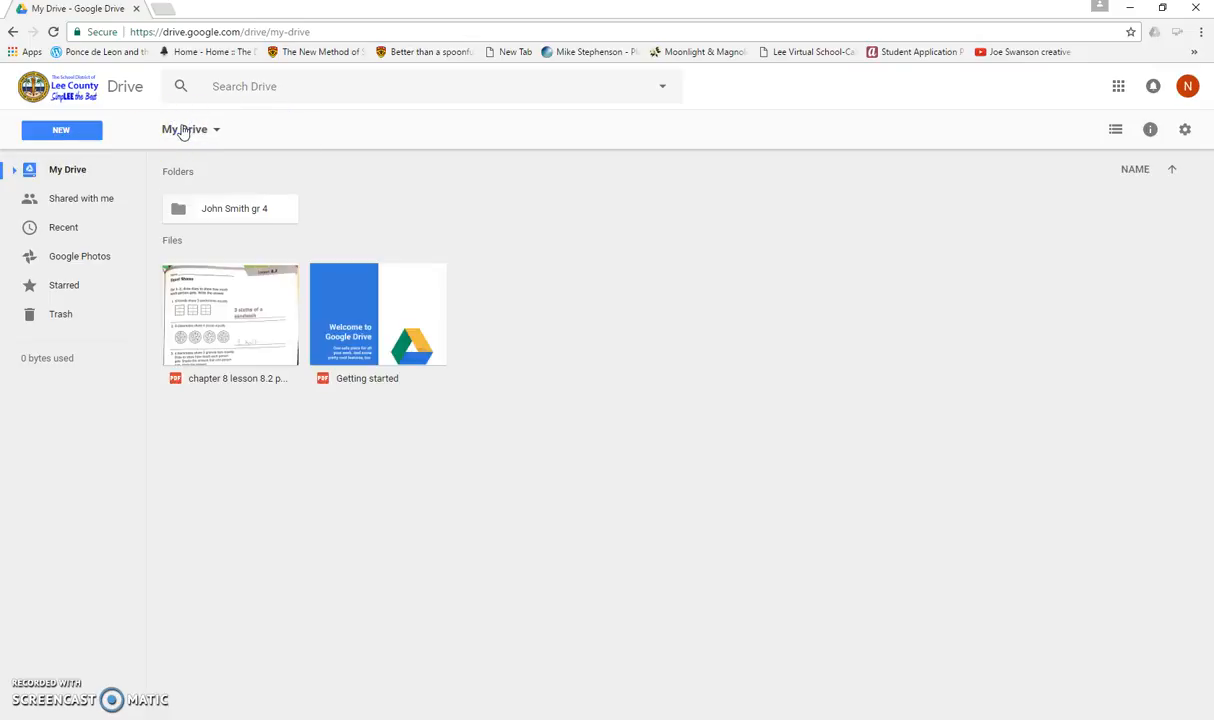
click(234, 212)
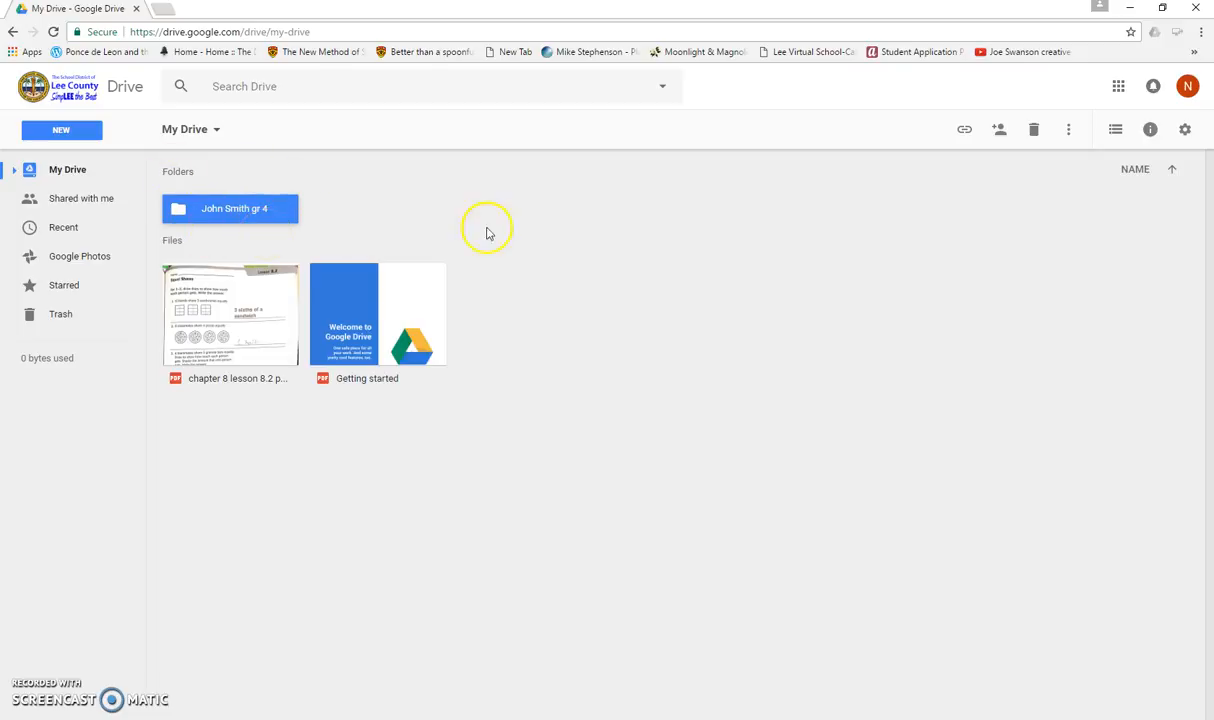
click(1000, 133)
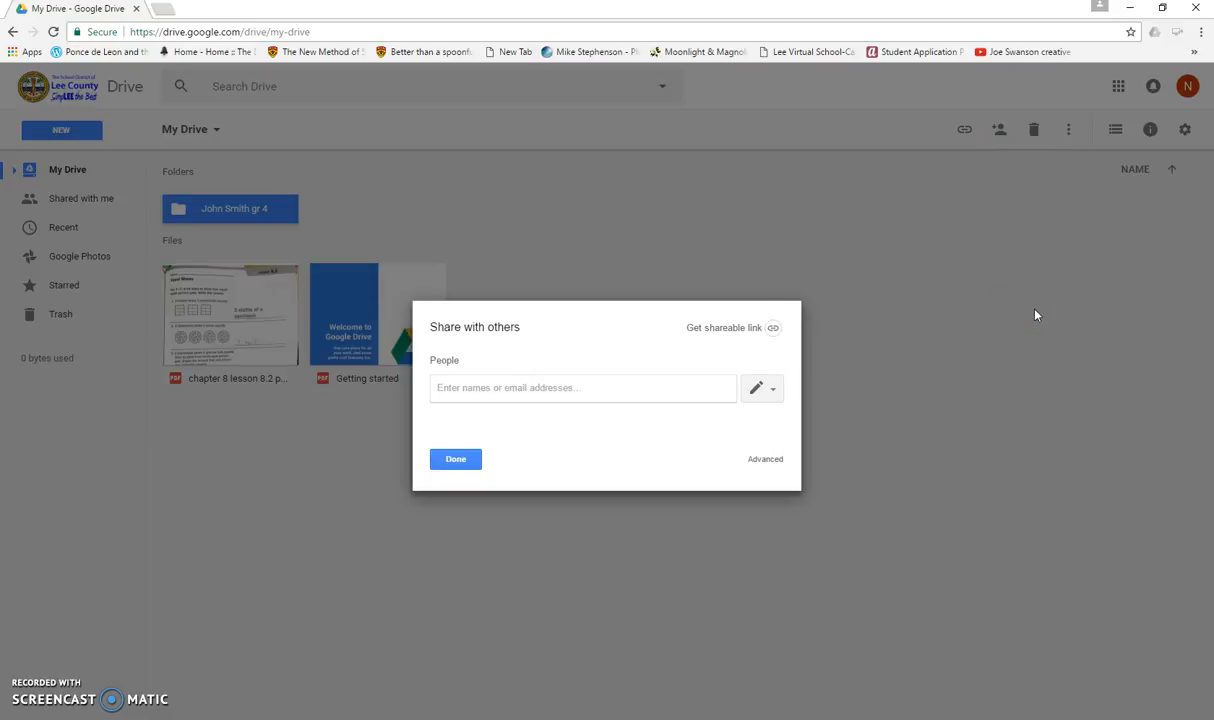
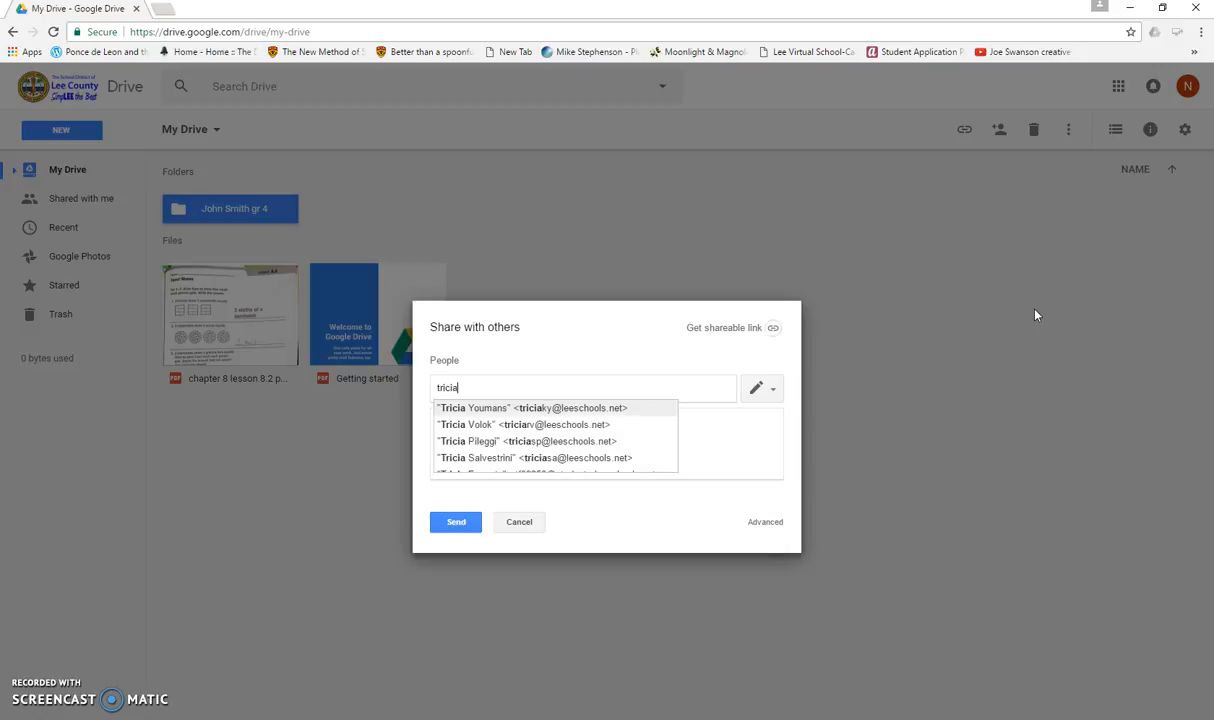
- Search the people field for several teachers by name, clearing each search afterwards
text(monica)
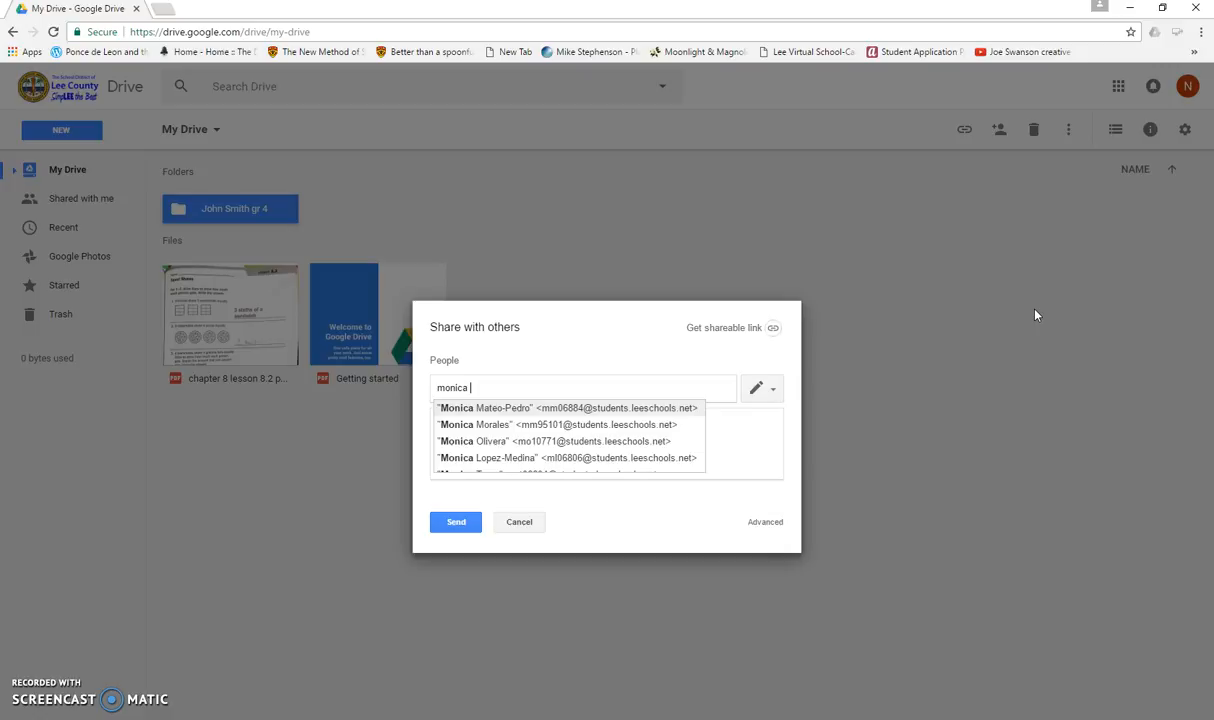
text( do)
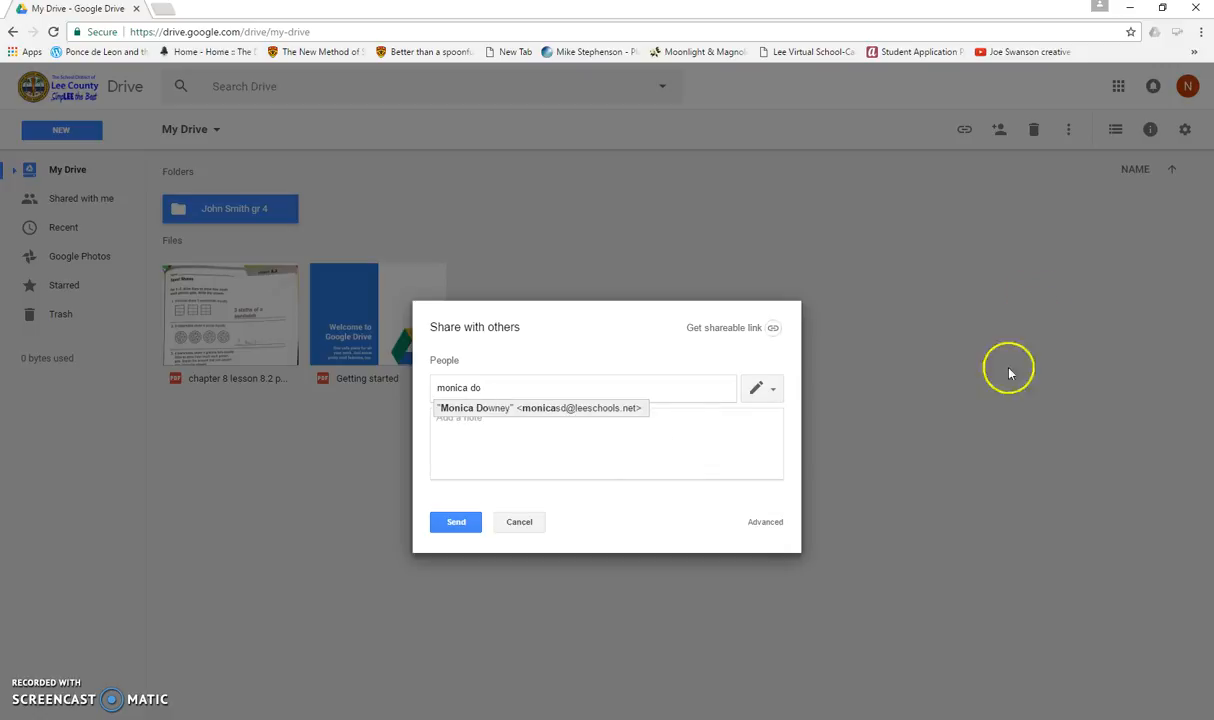
key(BackSpace)
key(BackSpace)
key(BackSpace)
key(BackSpace)
key(BackSpace)
key(BackSpace)
key(BackSpace)
key(BackSpace)
key(BackSpace)
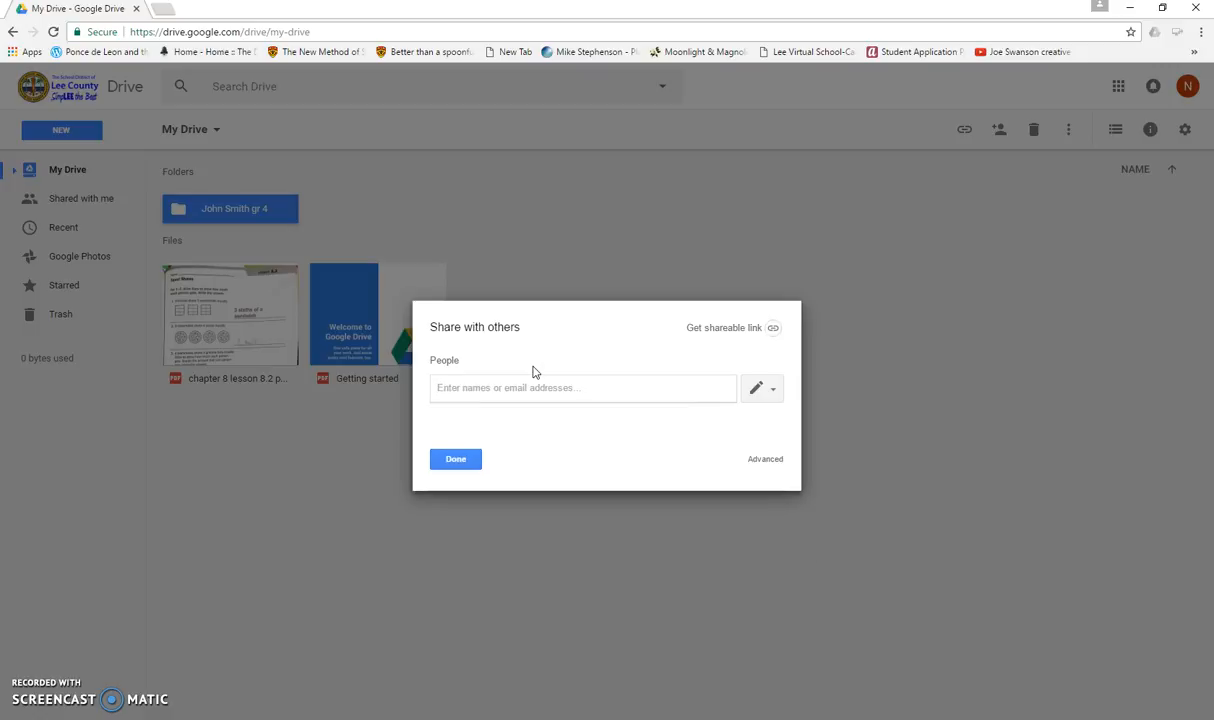
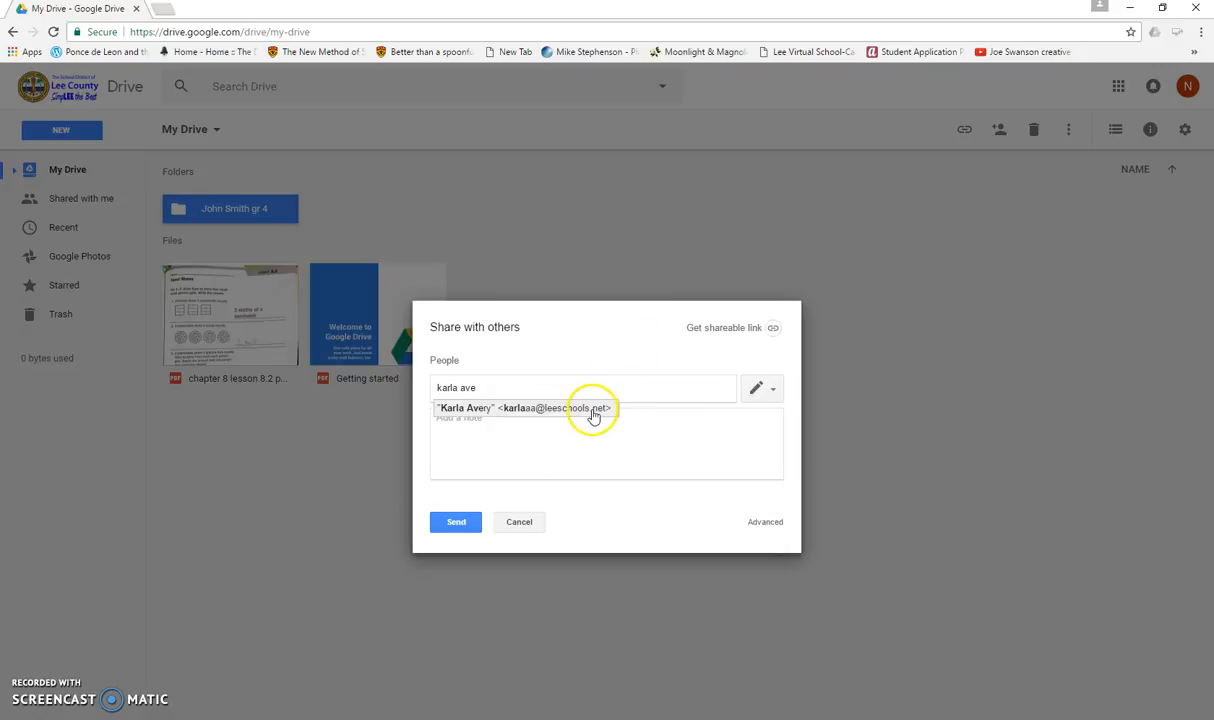
- Add the chosen teacher to the student's folder by name and send the share invitation
click(576, 411)
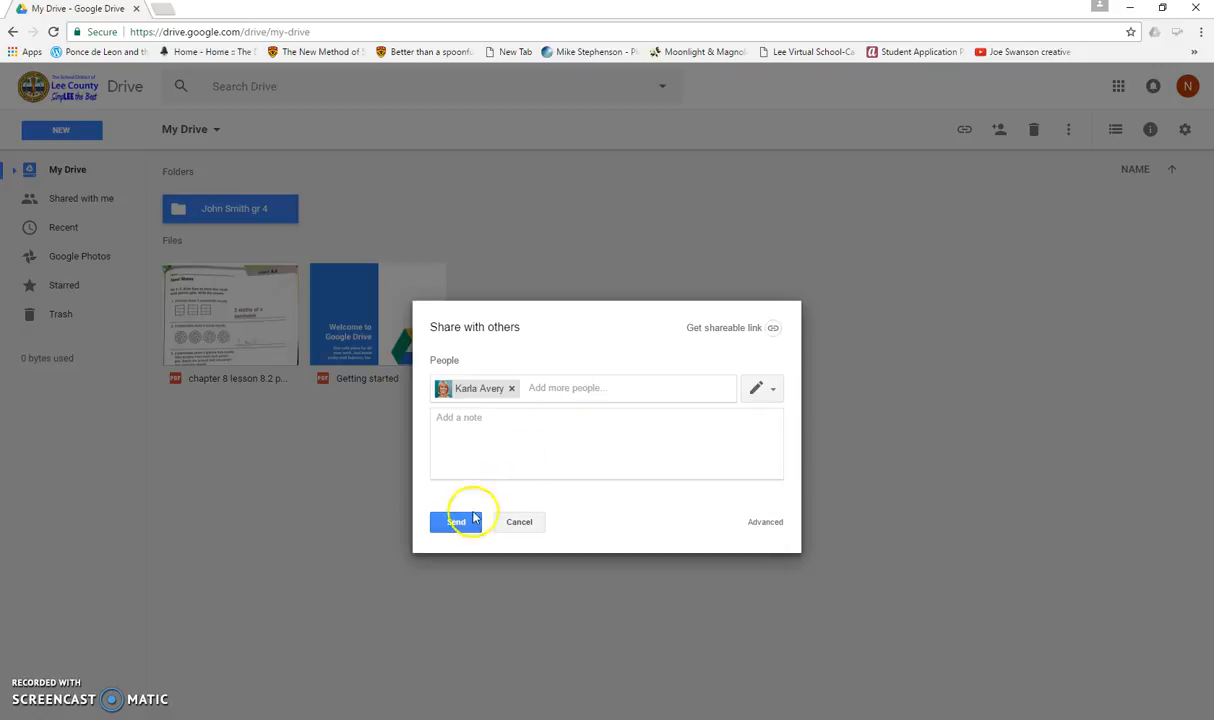
click(459, 524)
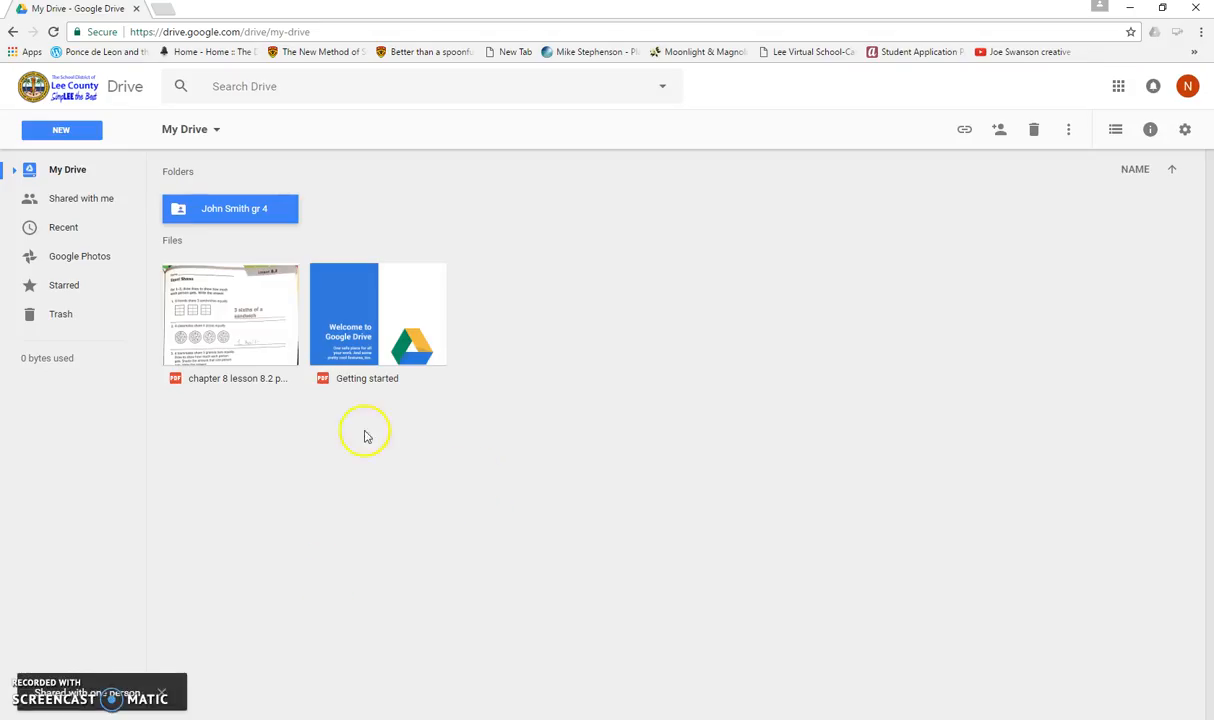
click(210, 213)
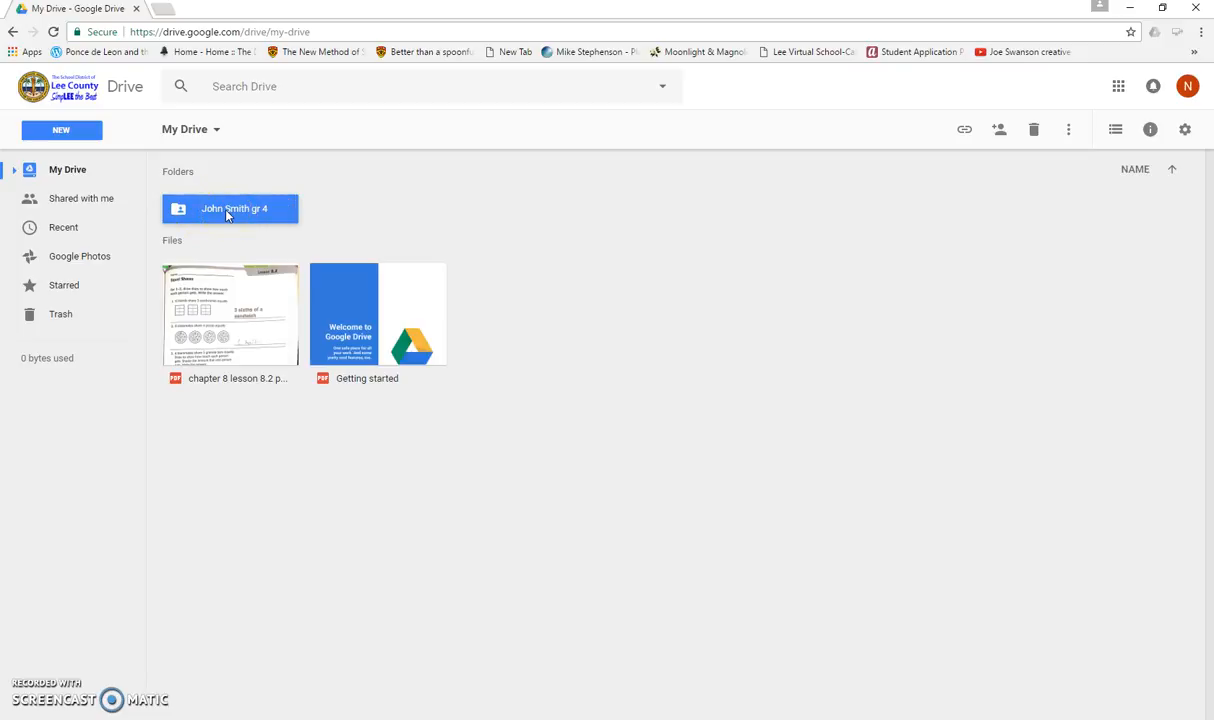
right_click(227, 214)
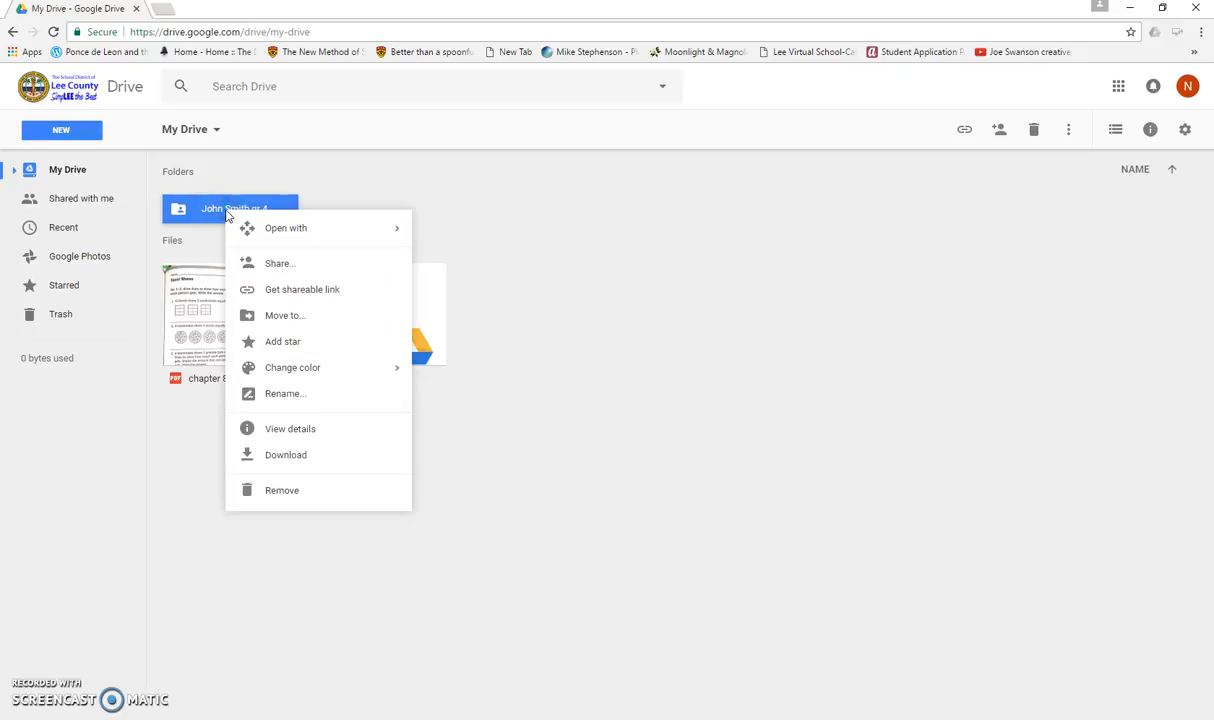
click(300, 395)
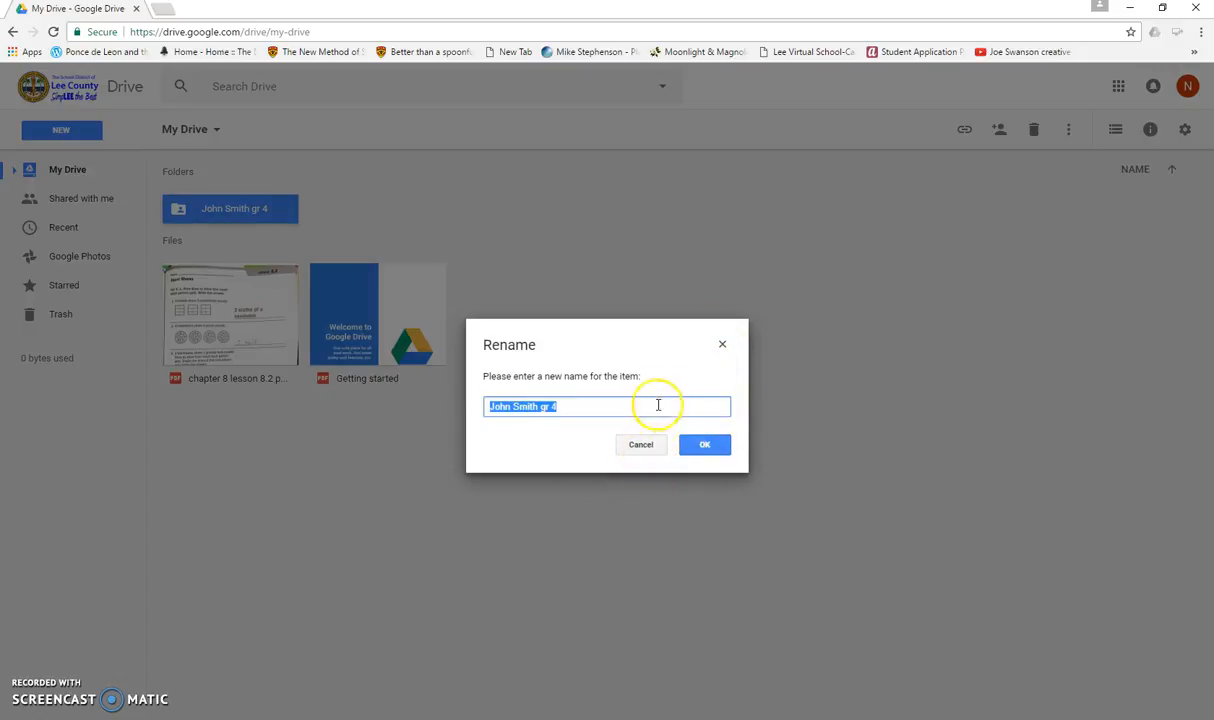
click(641, 447)
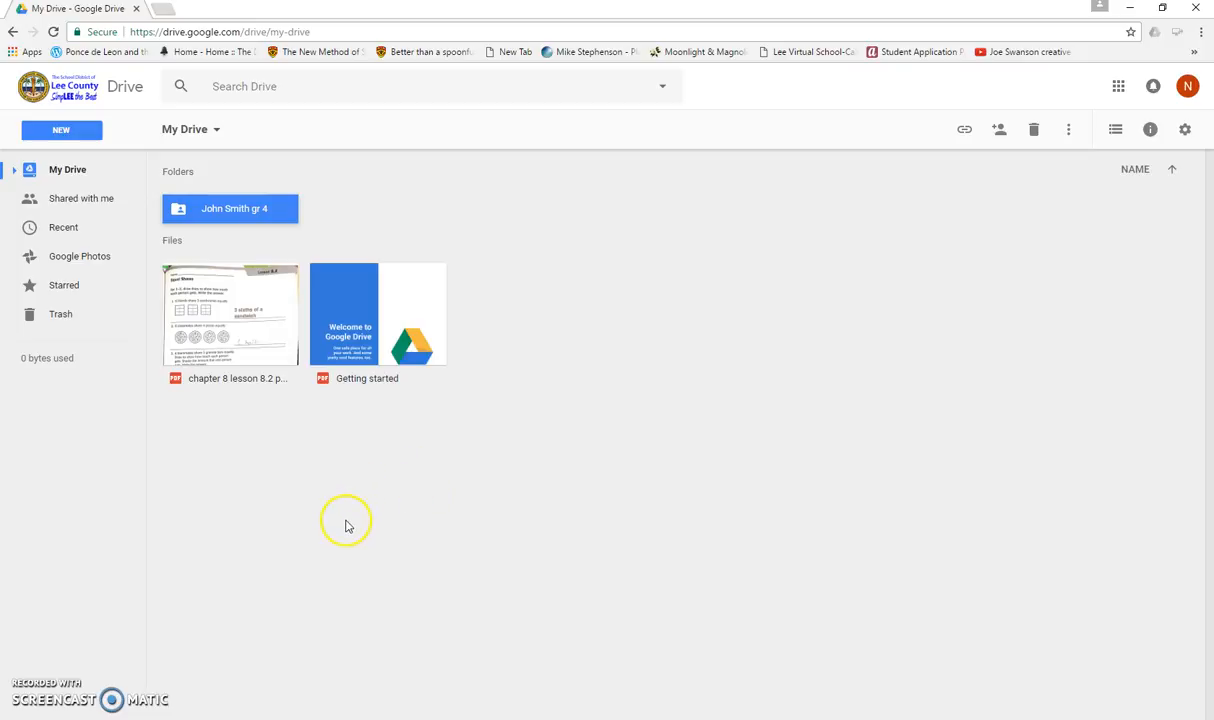
- Open the Math folder in Semester 2 and create a new Google Doc there, accepting the shared-folder permissions
double_click(236, 212)
double_click(236, 212)
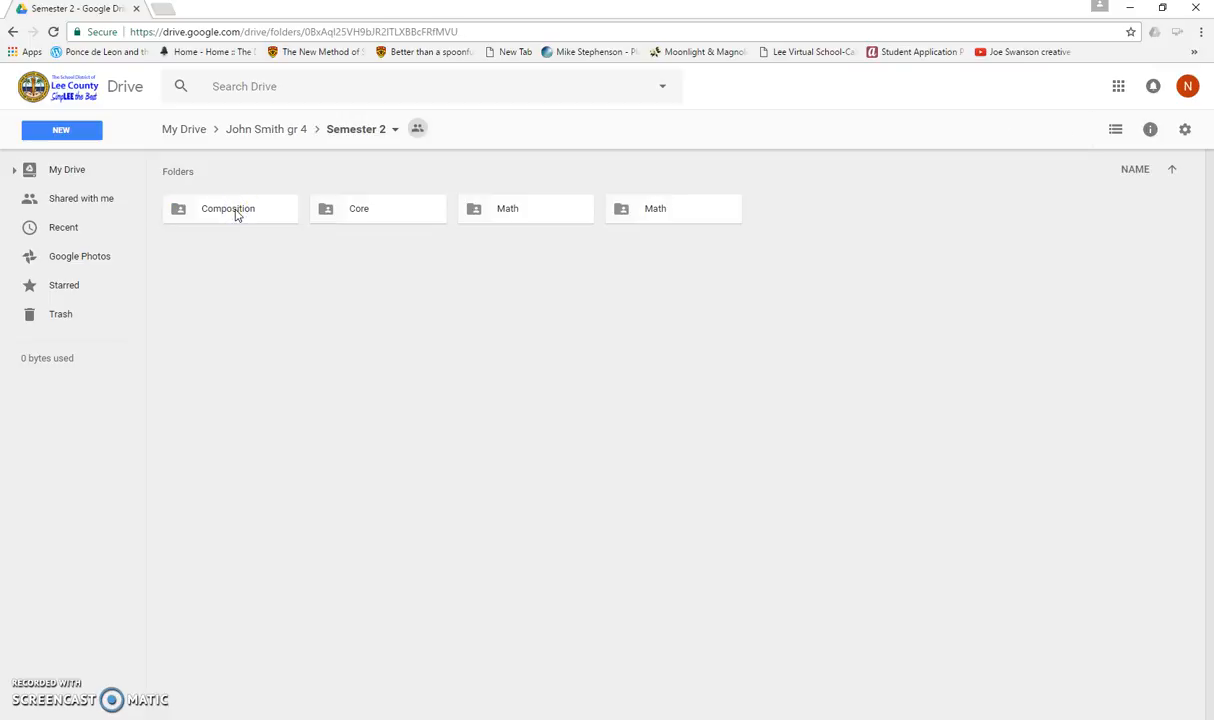
double_click(501, 208)
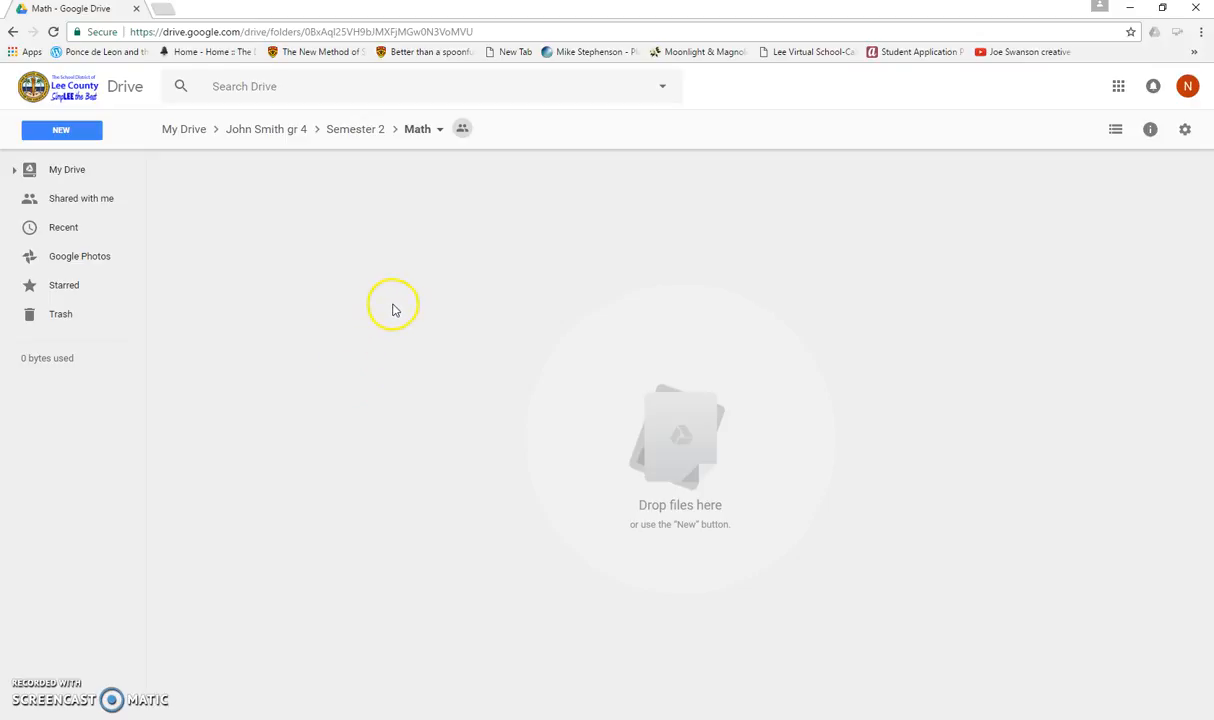
click(401, 355)
click(393, 370)
click(77, 133)
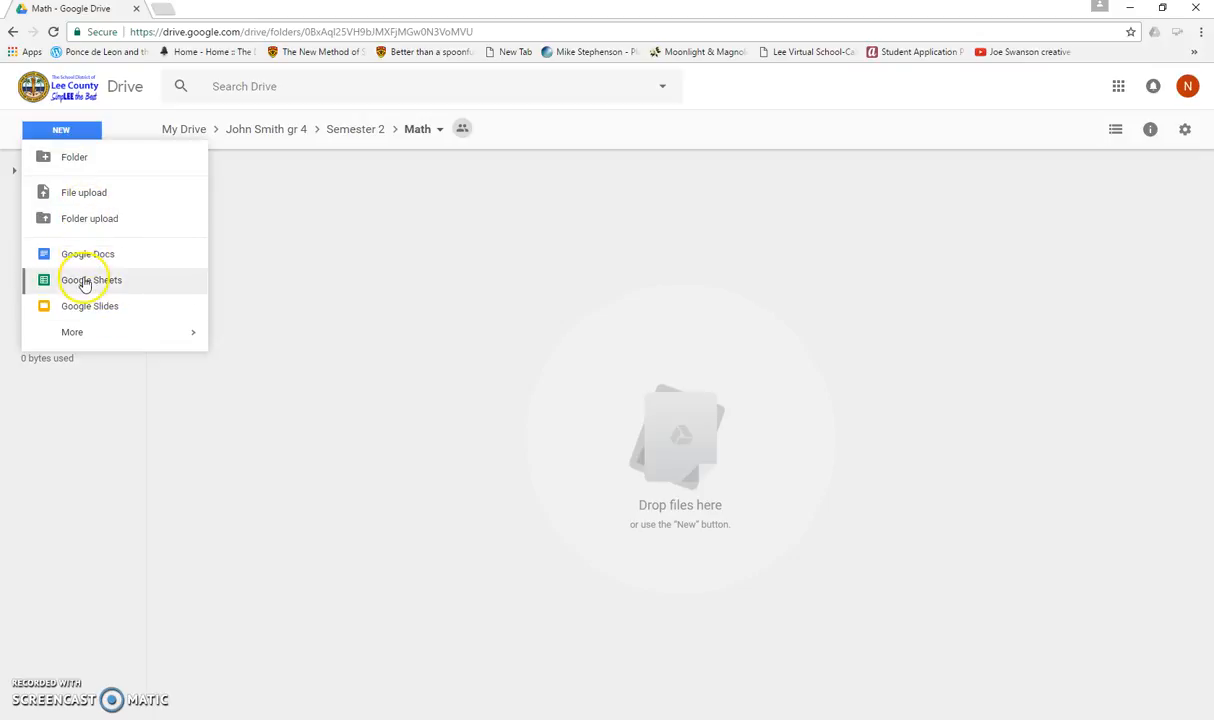
mouse_move(74, 333)
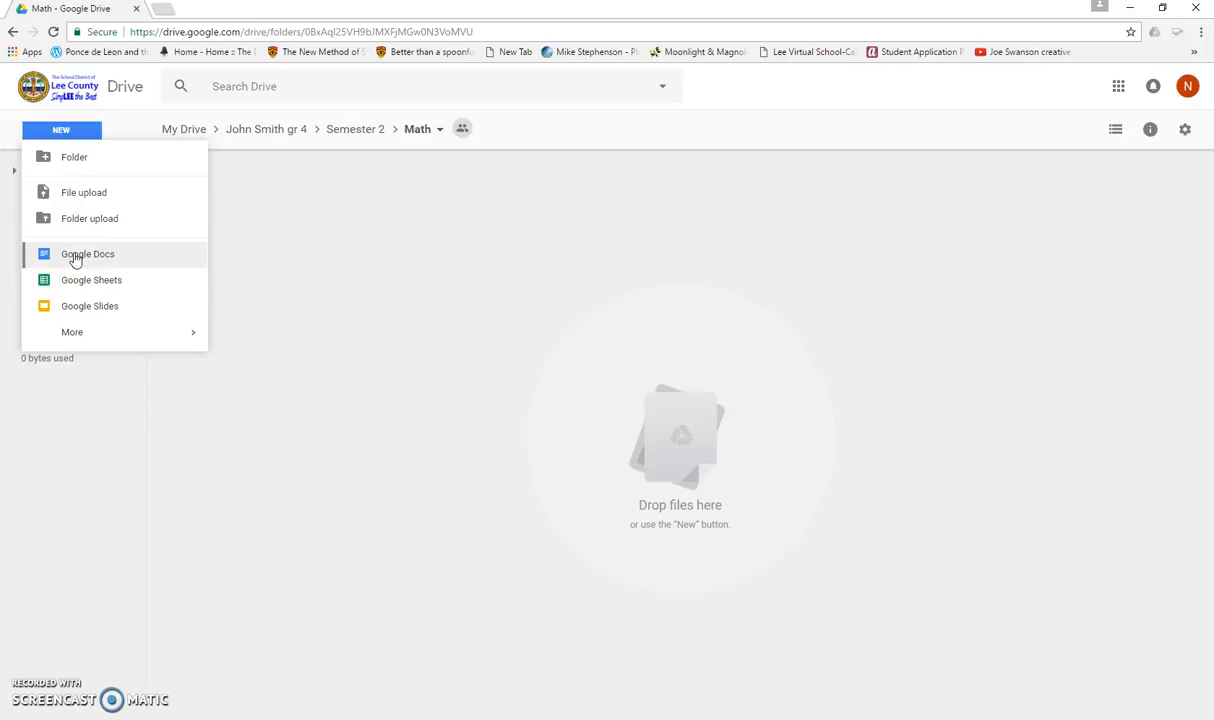
click(75, 257)
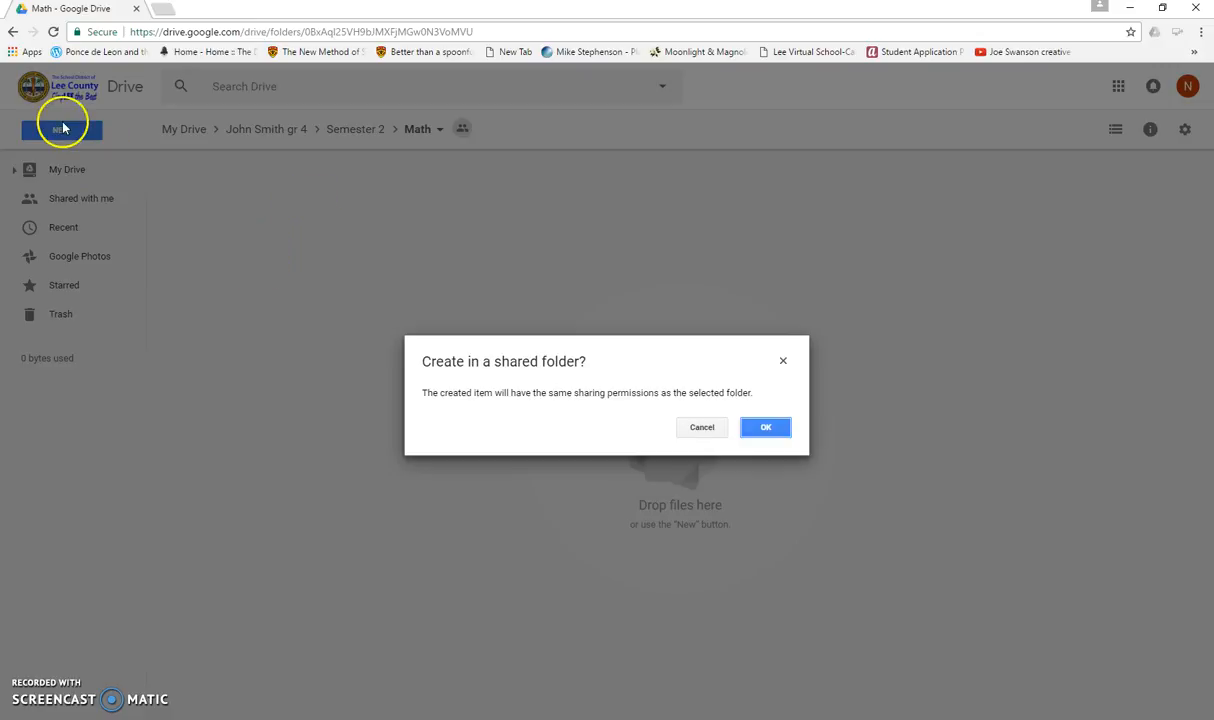
click(704, 427)
click(90, 132)
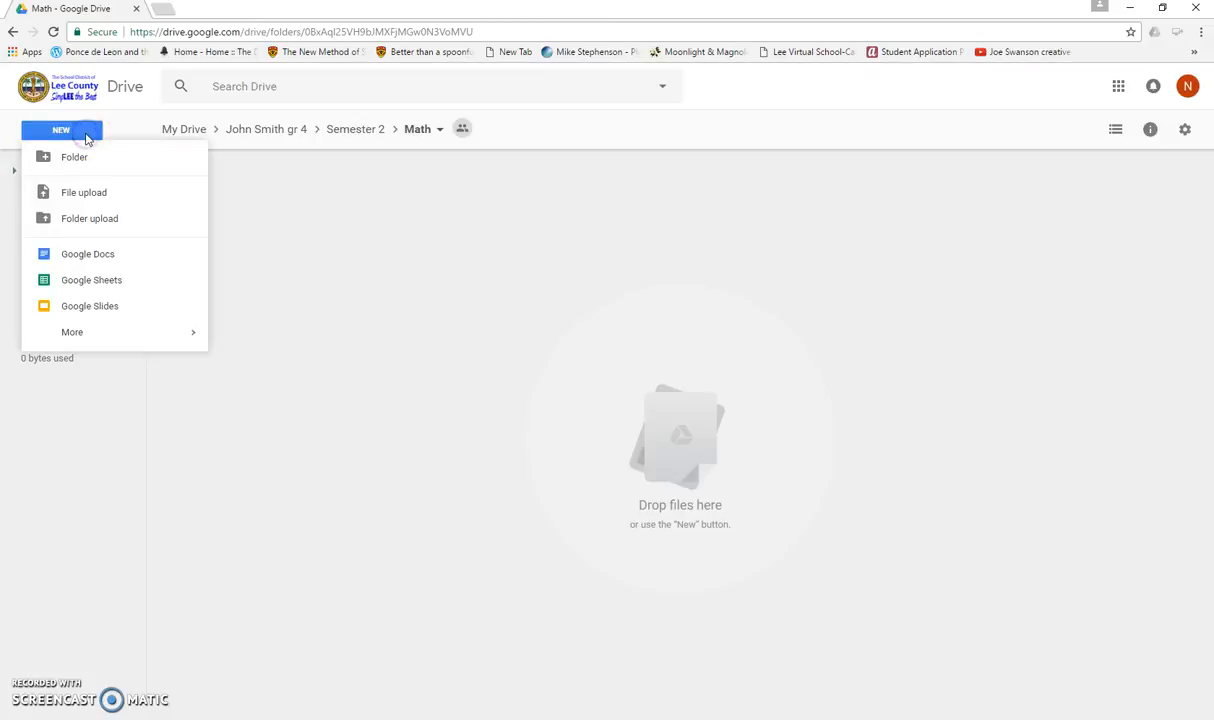
click(101, 258)
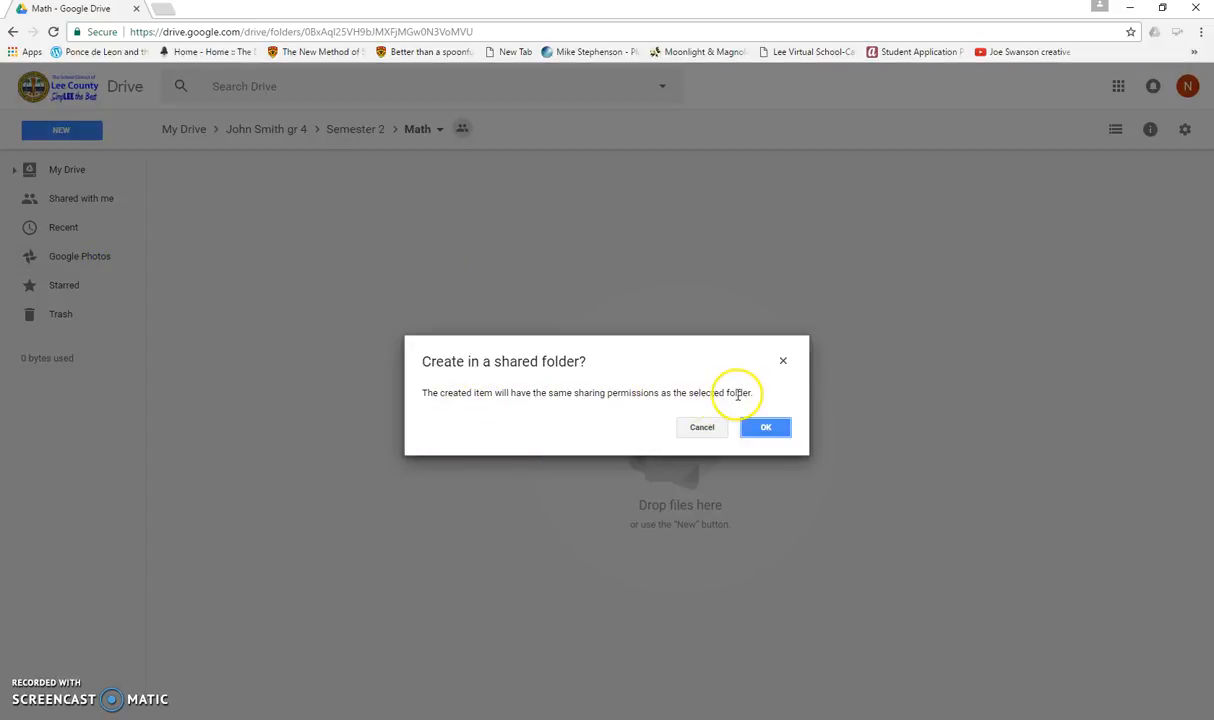
click(777, 432)
click(767, 429)
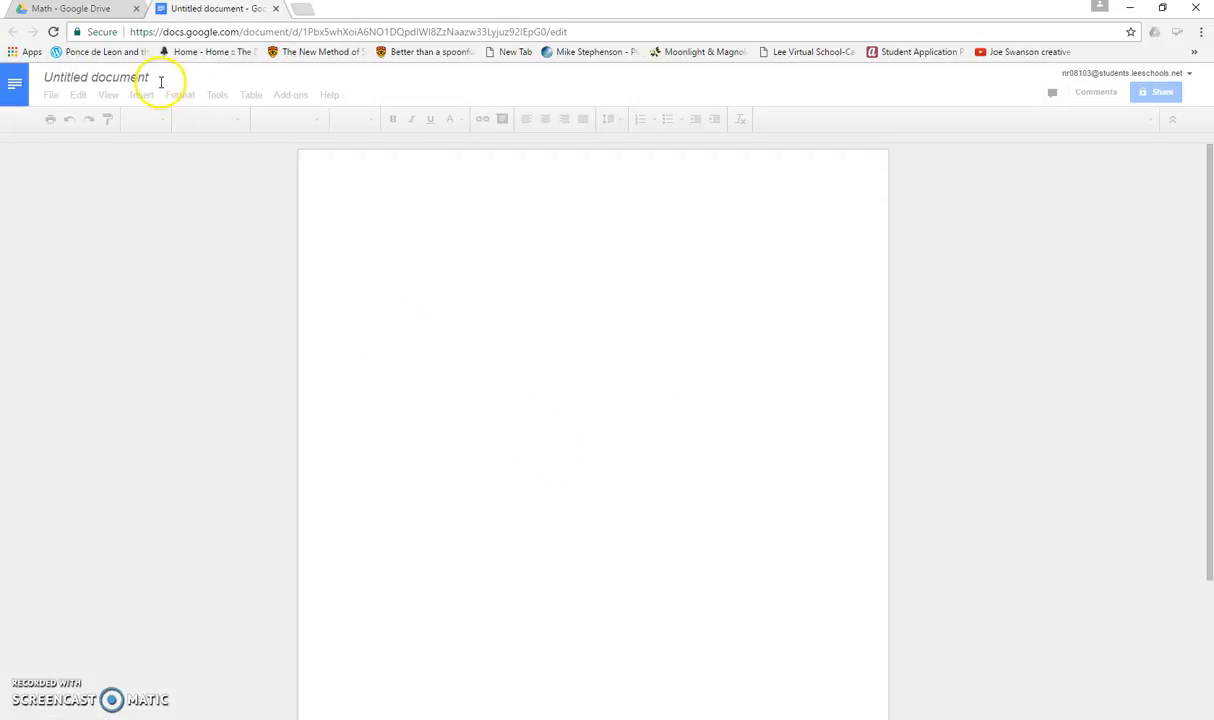
- Title the document Test item and type the sample text adkahdaldkaldja;kd in its body
click(151, 77)
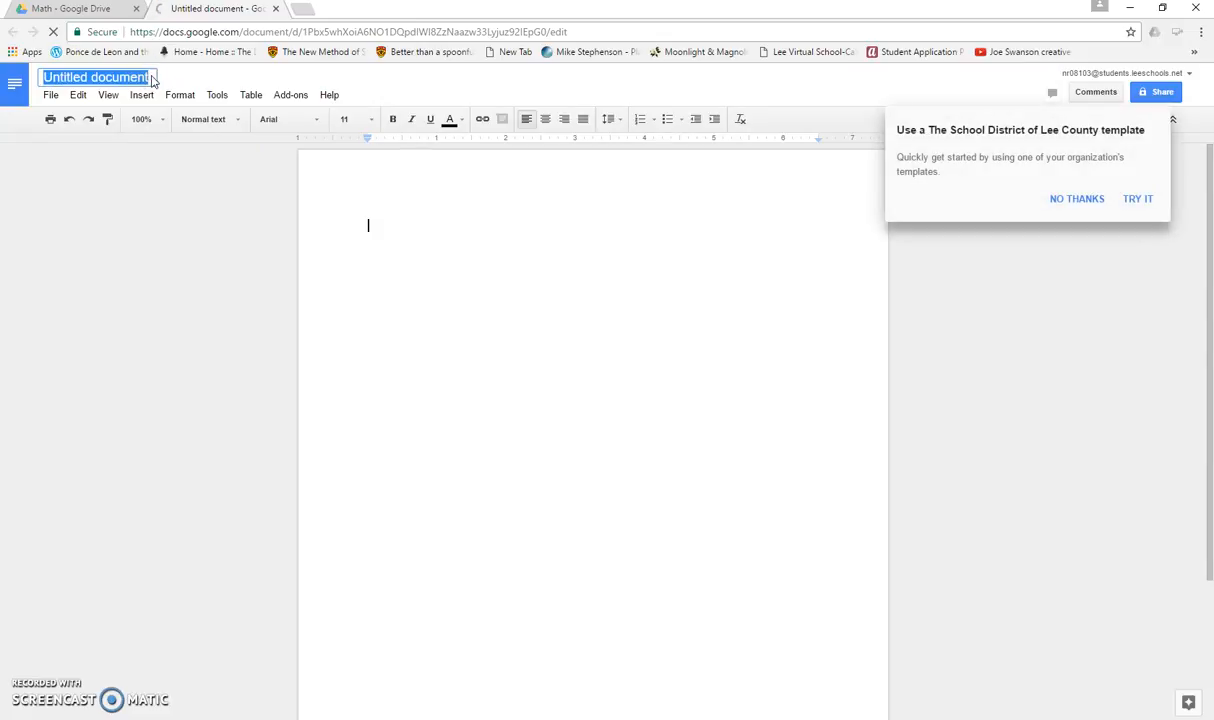
text(Te)
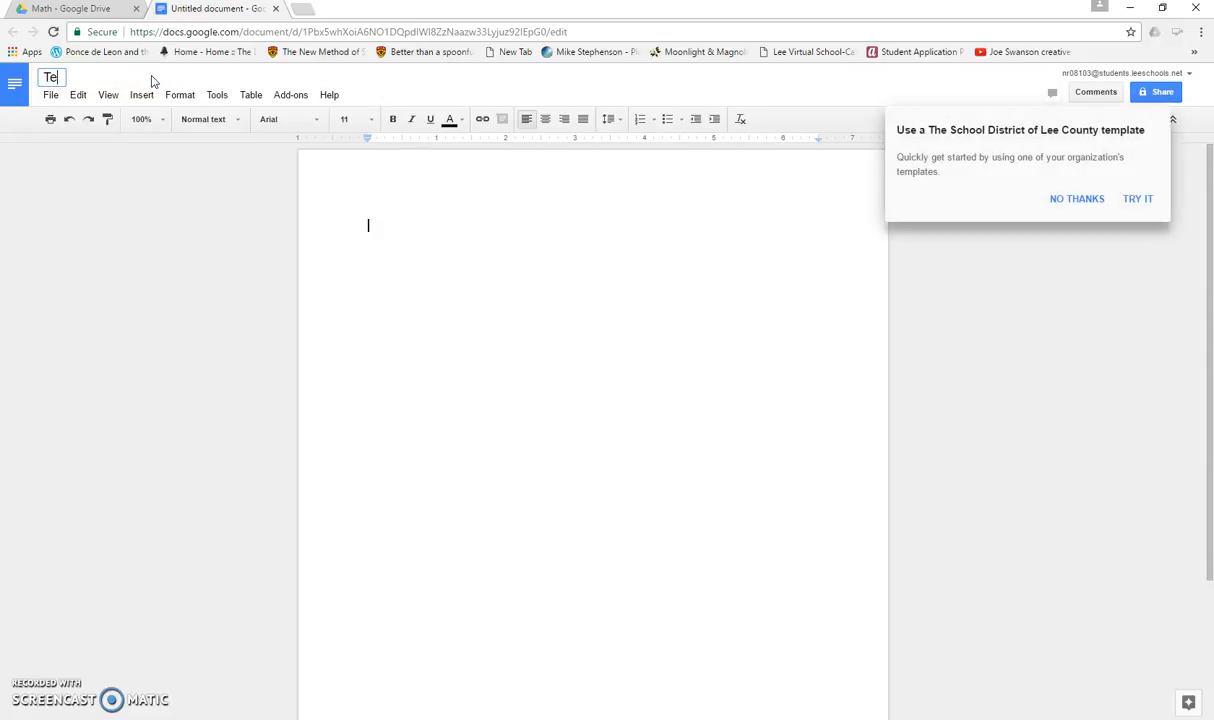
text(st item)
click(494, 220)
text(adkahdaldkaldja;kd)
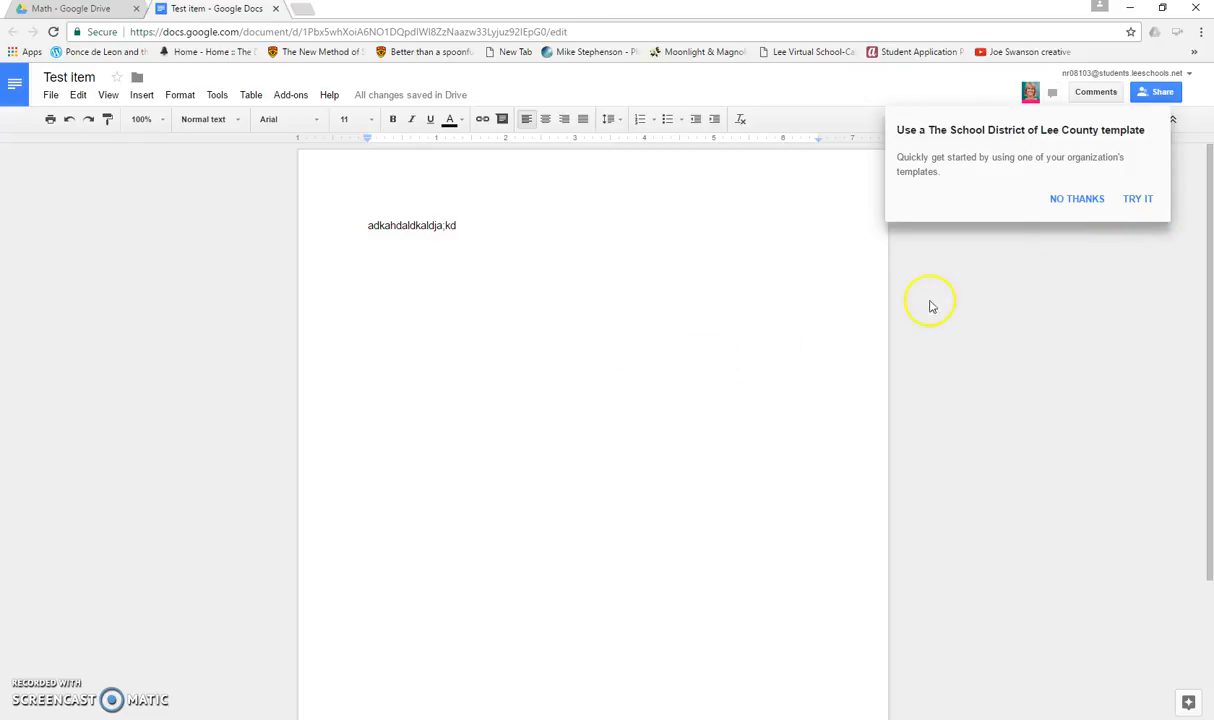
- Dismiss the template suggestion and close the document tab
click(1076, 200)
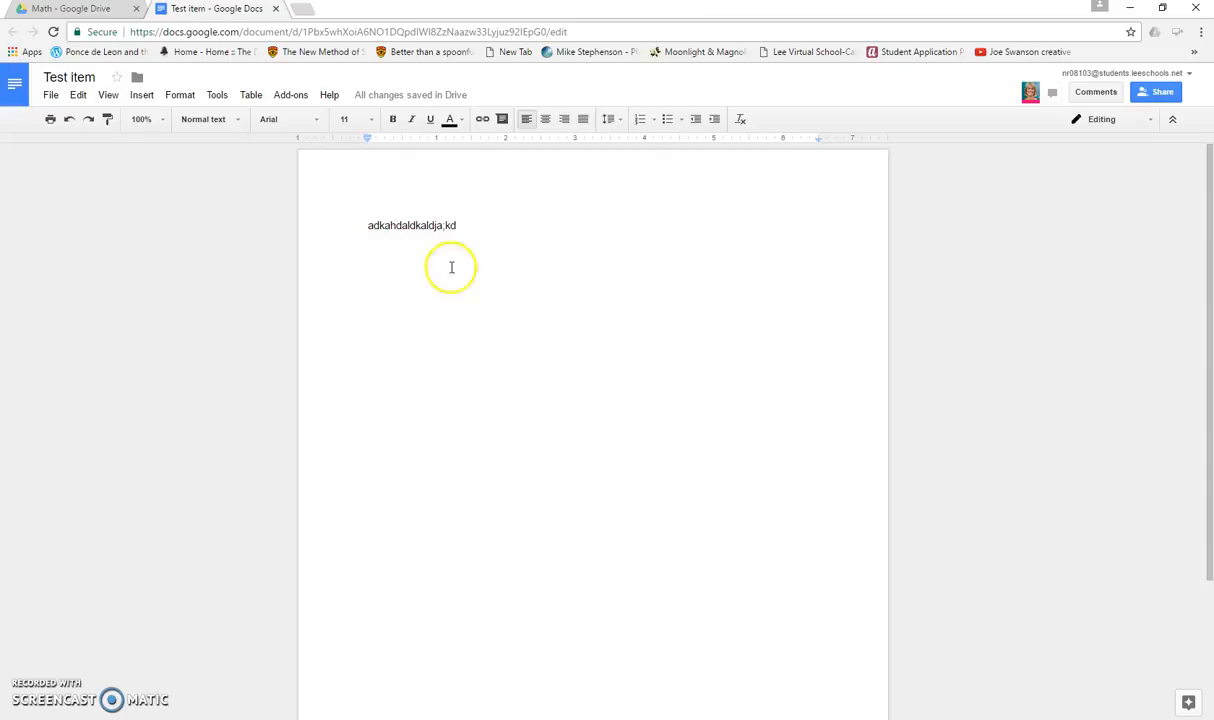
click(276, 8)
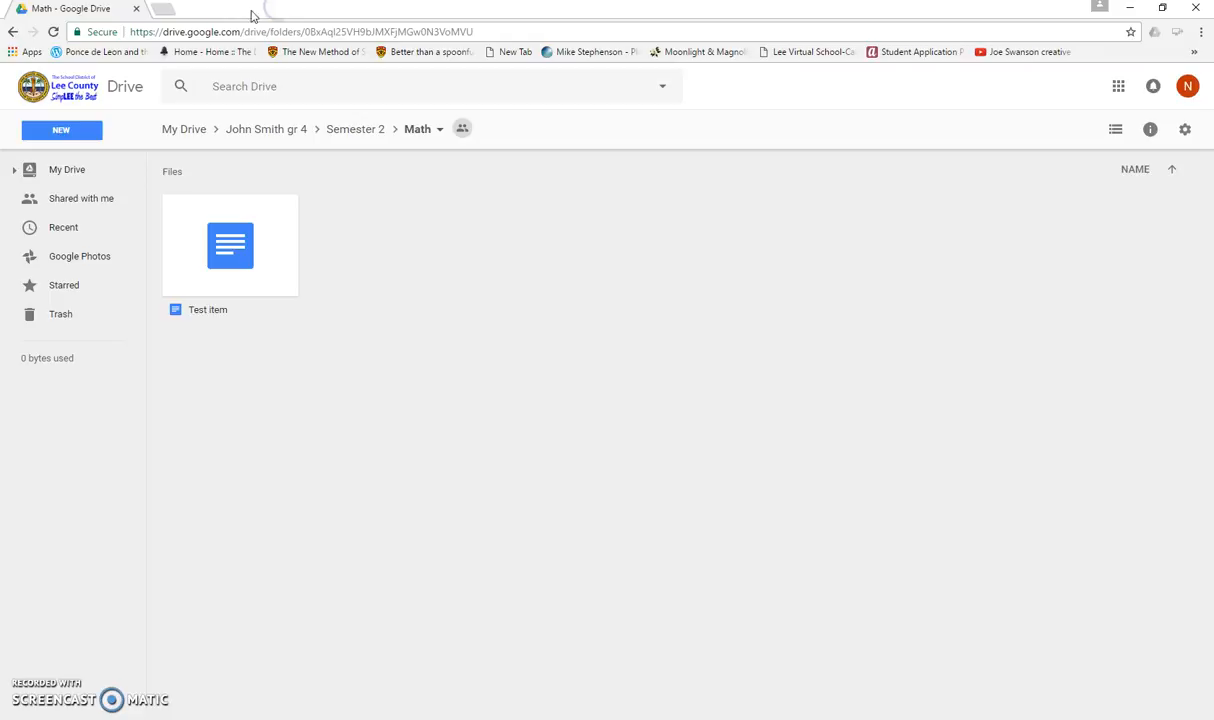
- Browse My Drive and the Recent list to locate the new document
click(68, 171)
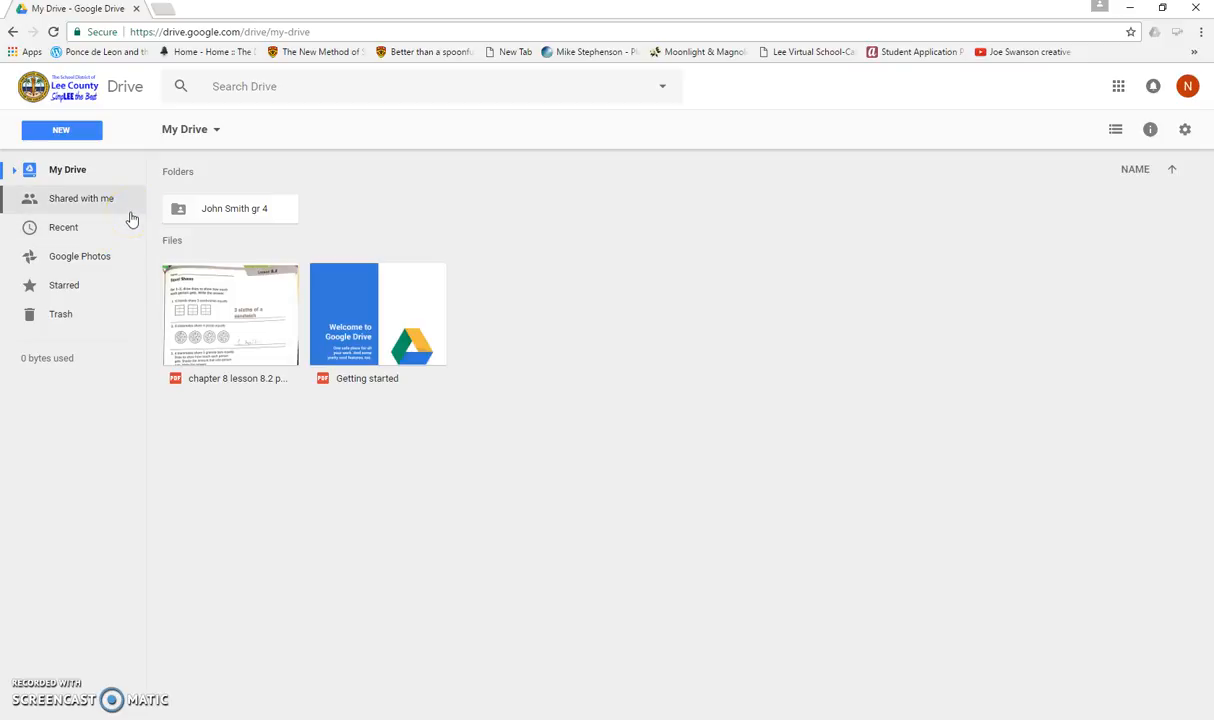
click(66, 229)
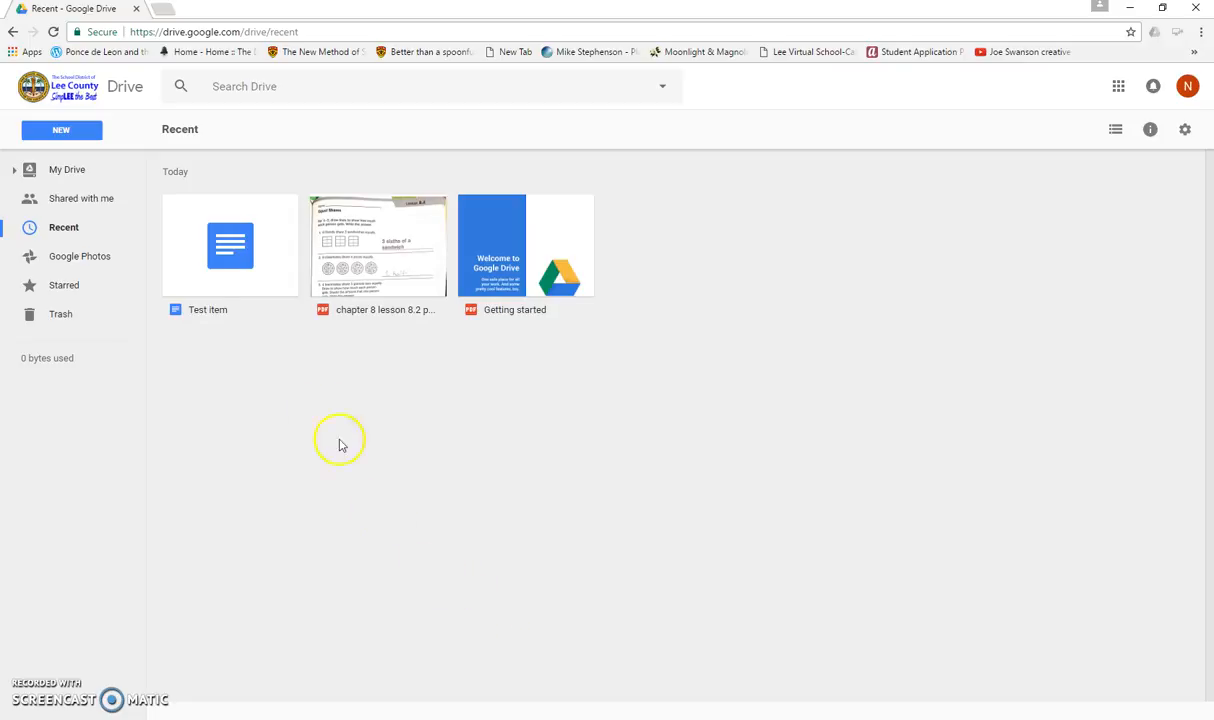
click(70, 173)
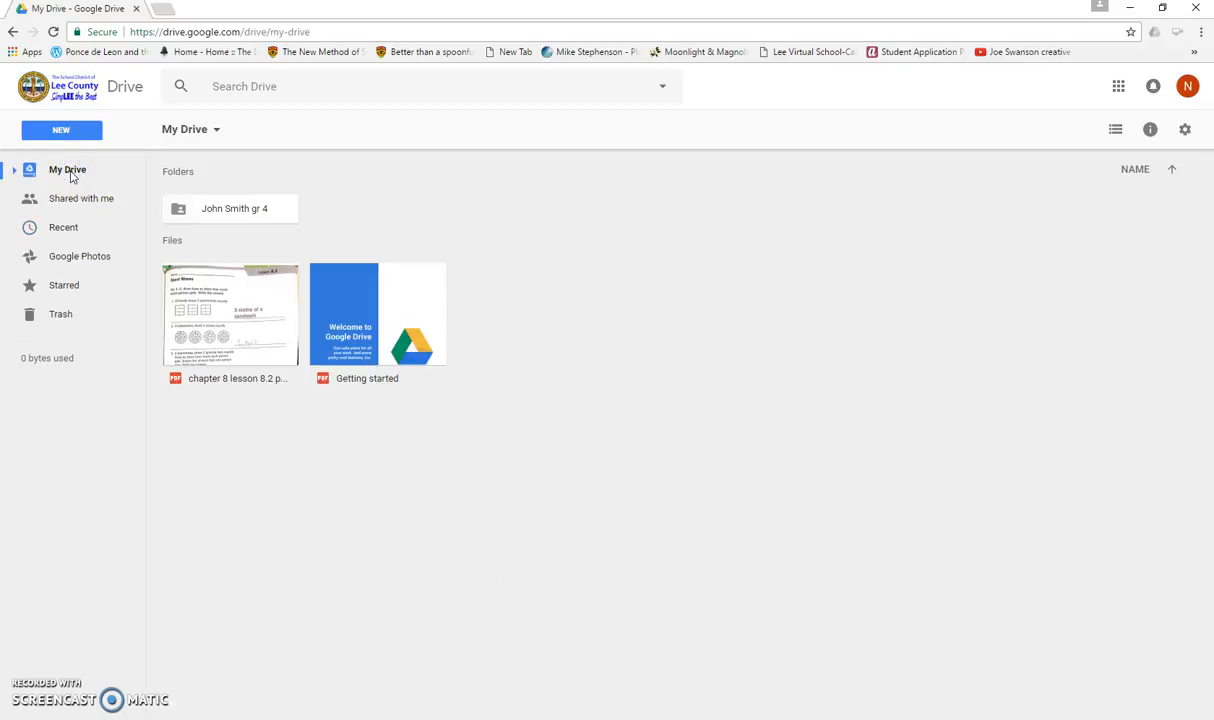